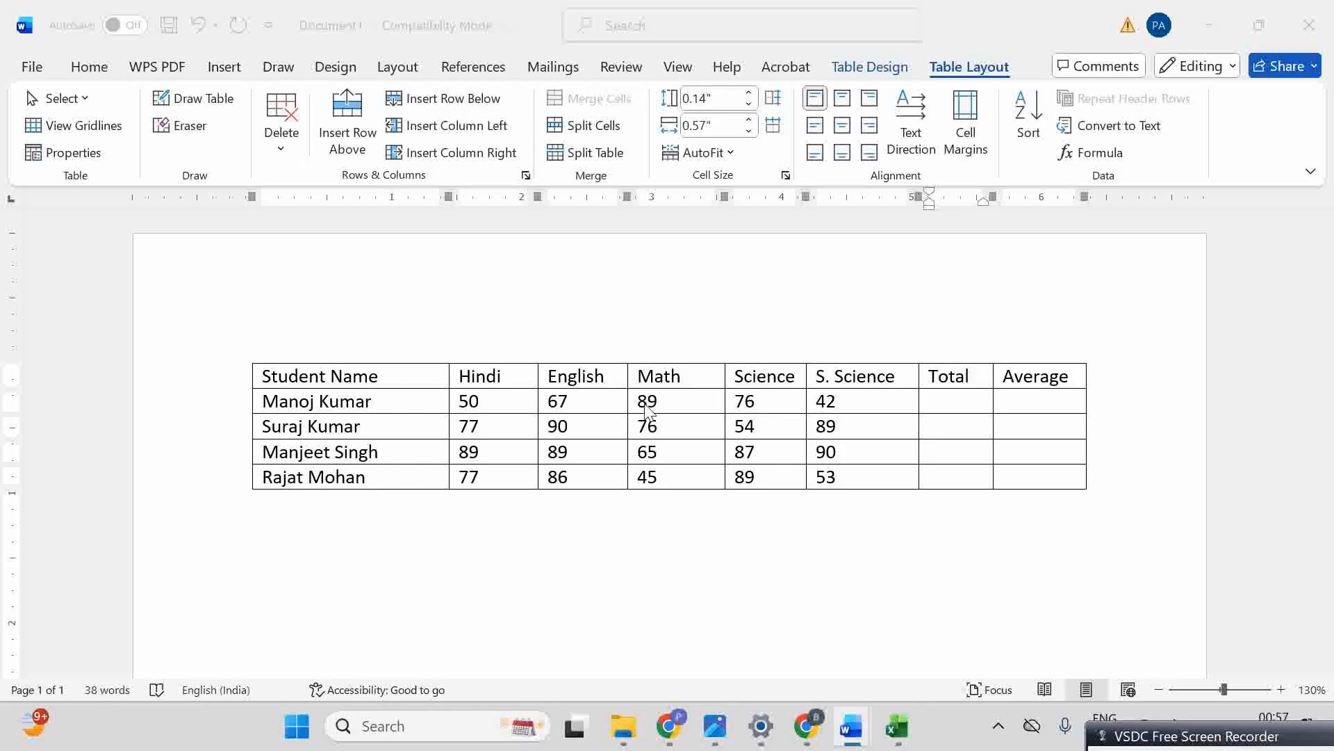
- Examine the marks table's empty Total and Average cells, its subject columns, and its header and student rows
click(948, 401)
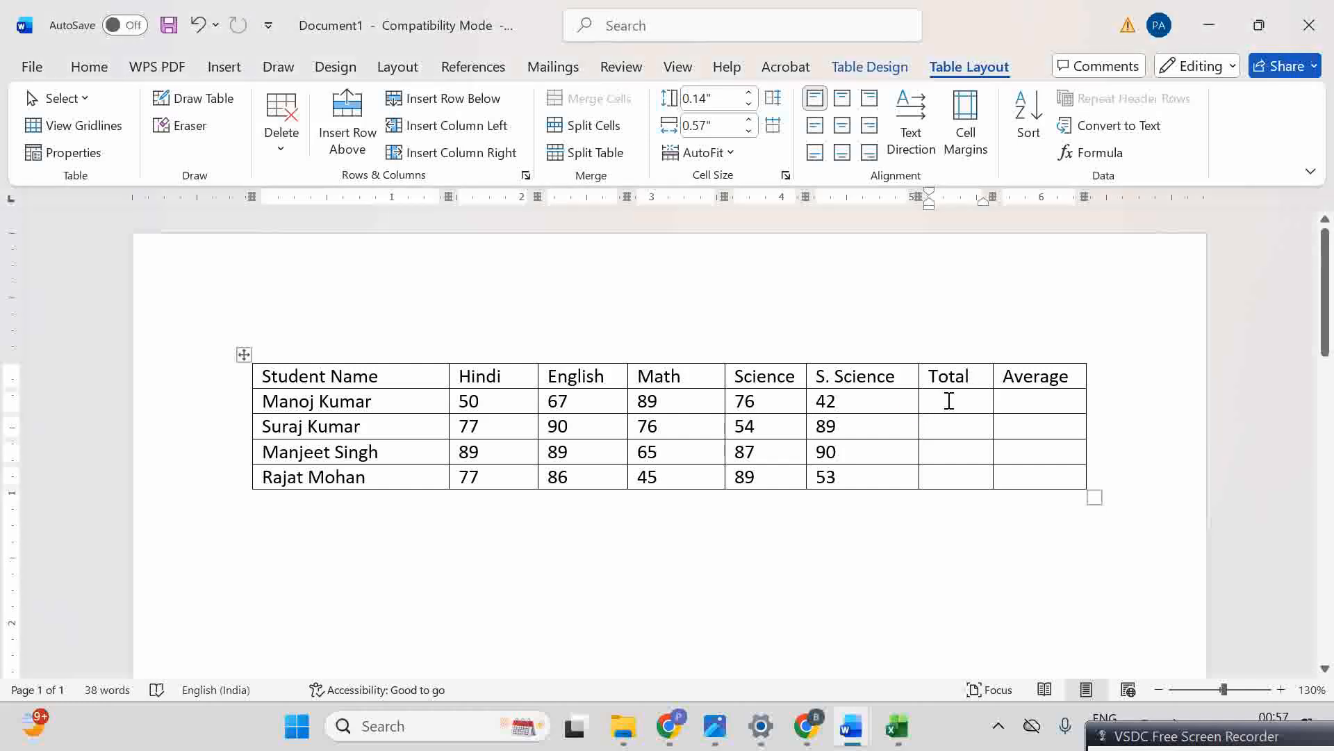
click(1024, 403)
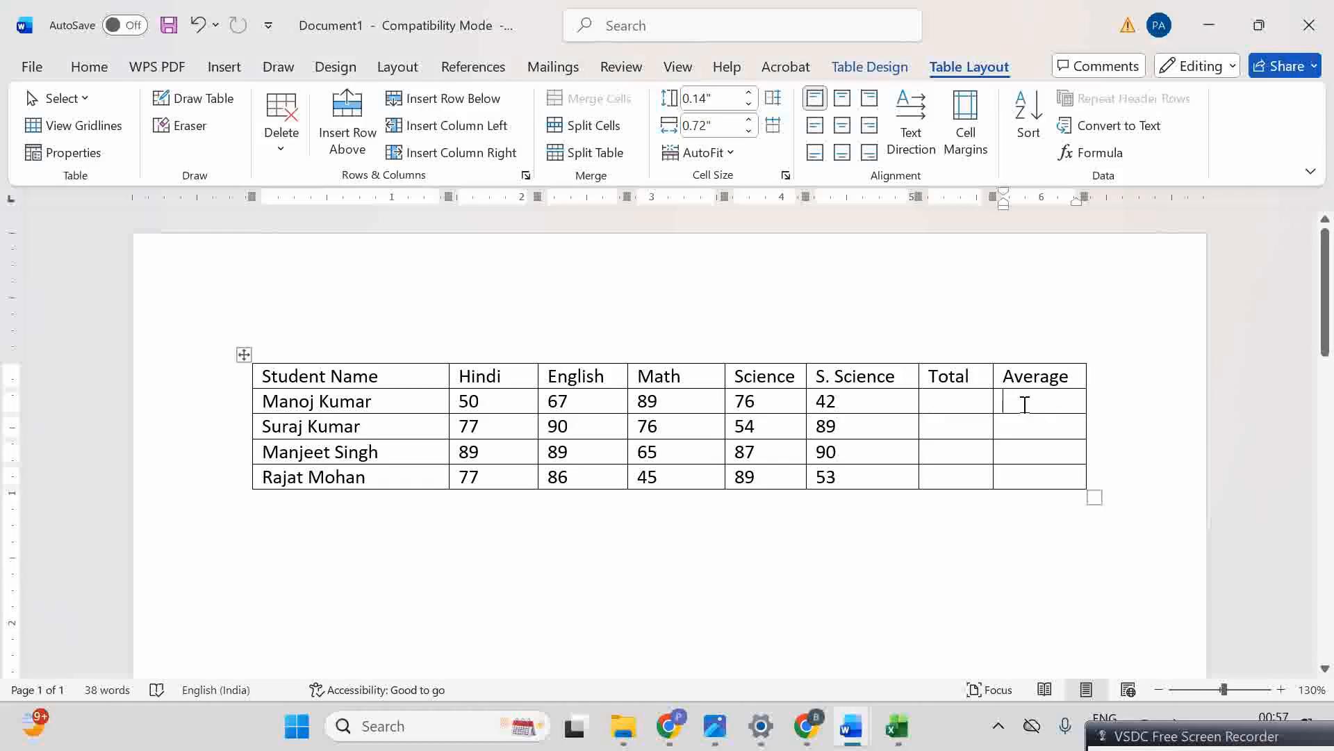
click(953, 411)
click(953, 436)
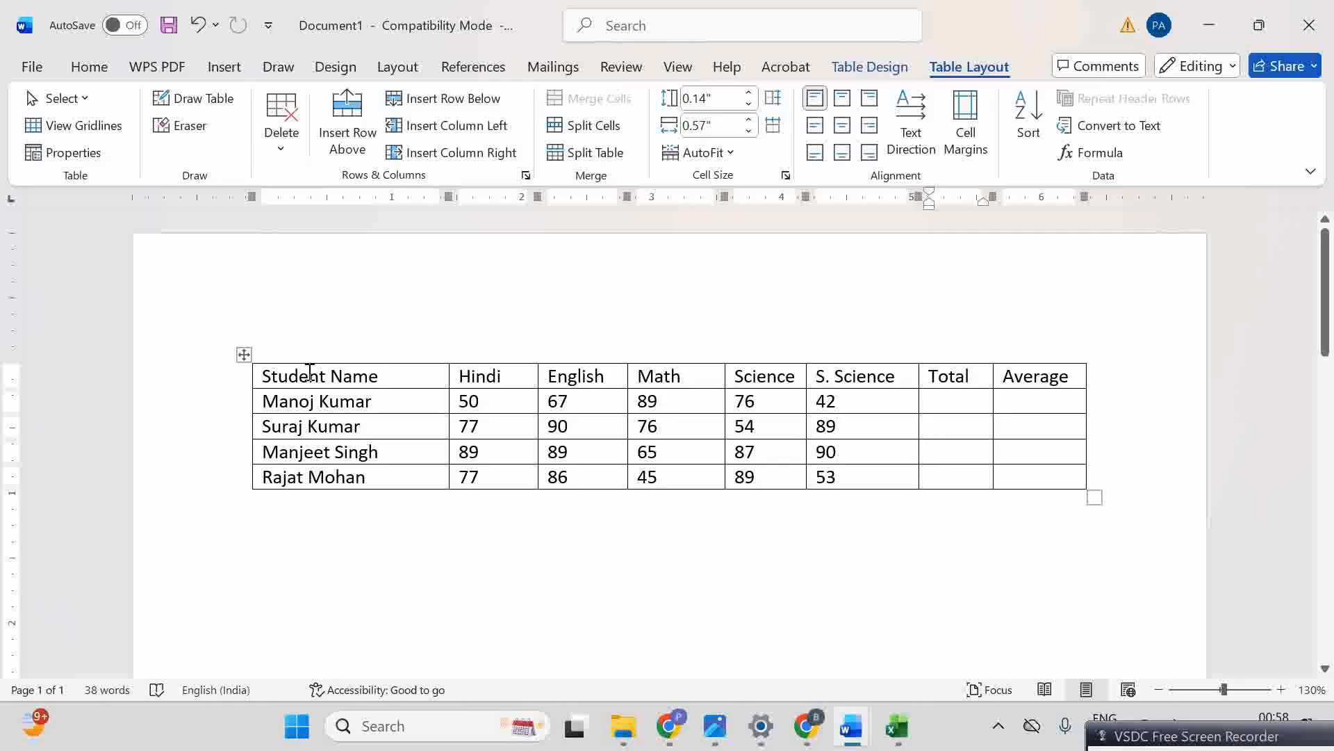
click(483, 350)
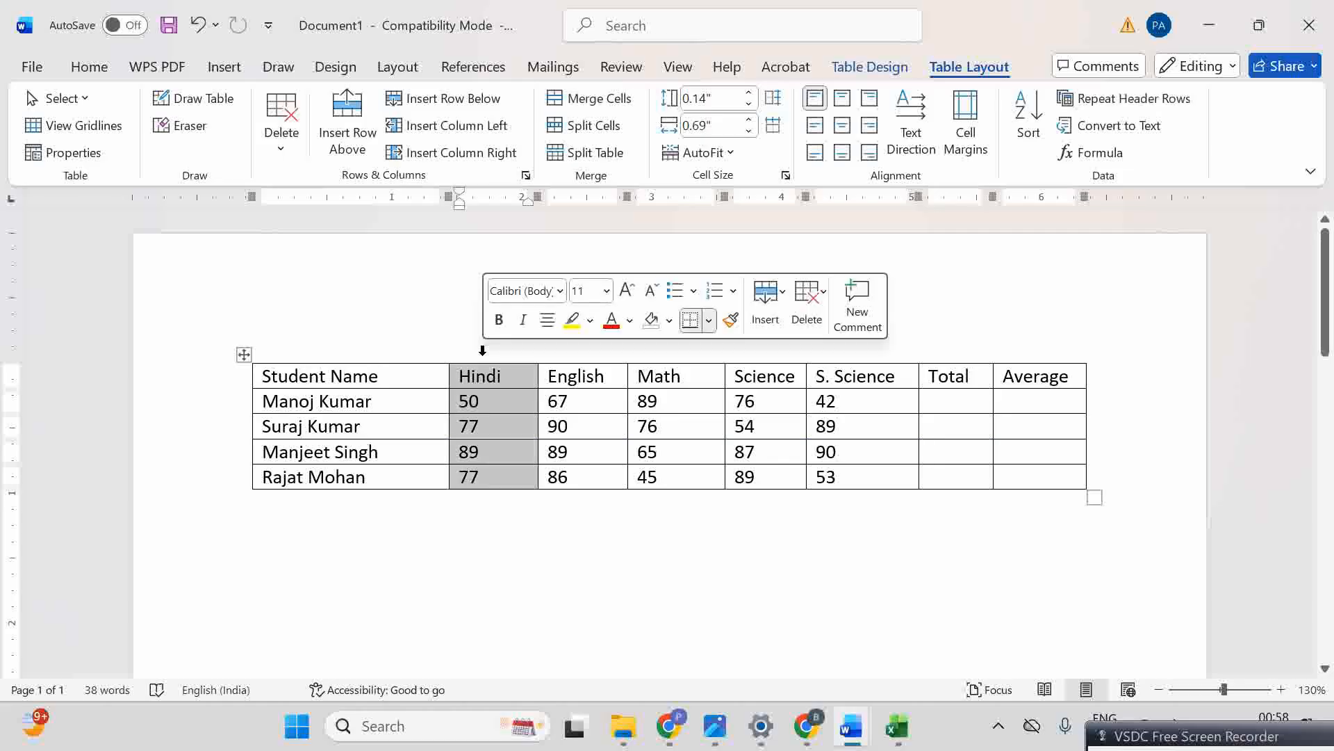
click(595, 357)
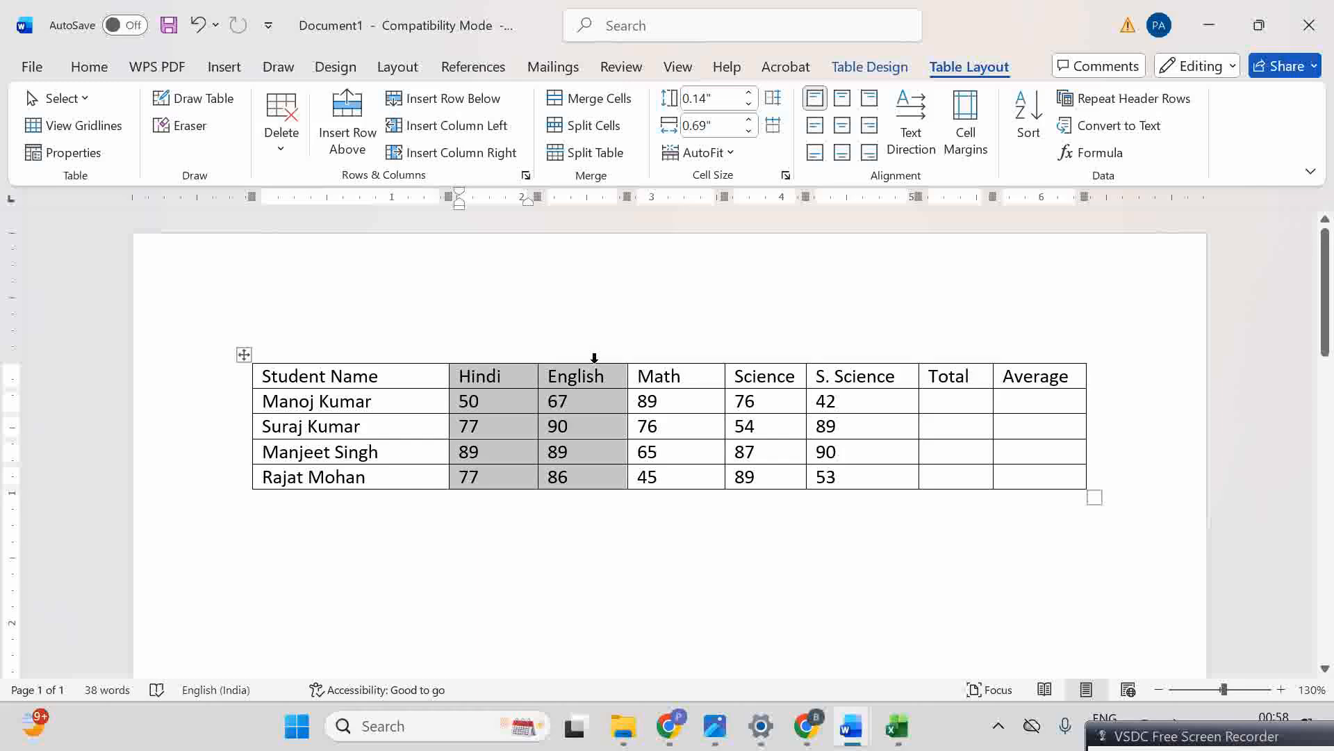
click(665, 354)
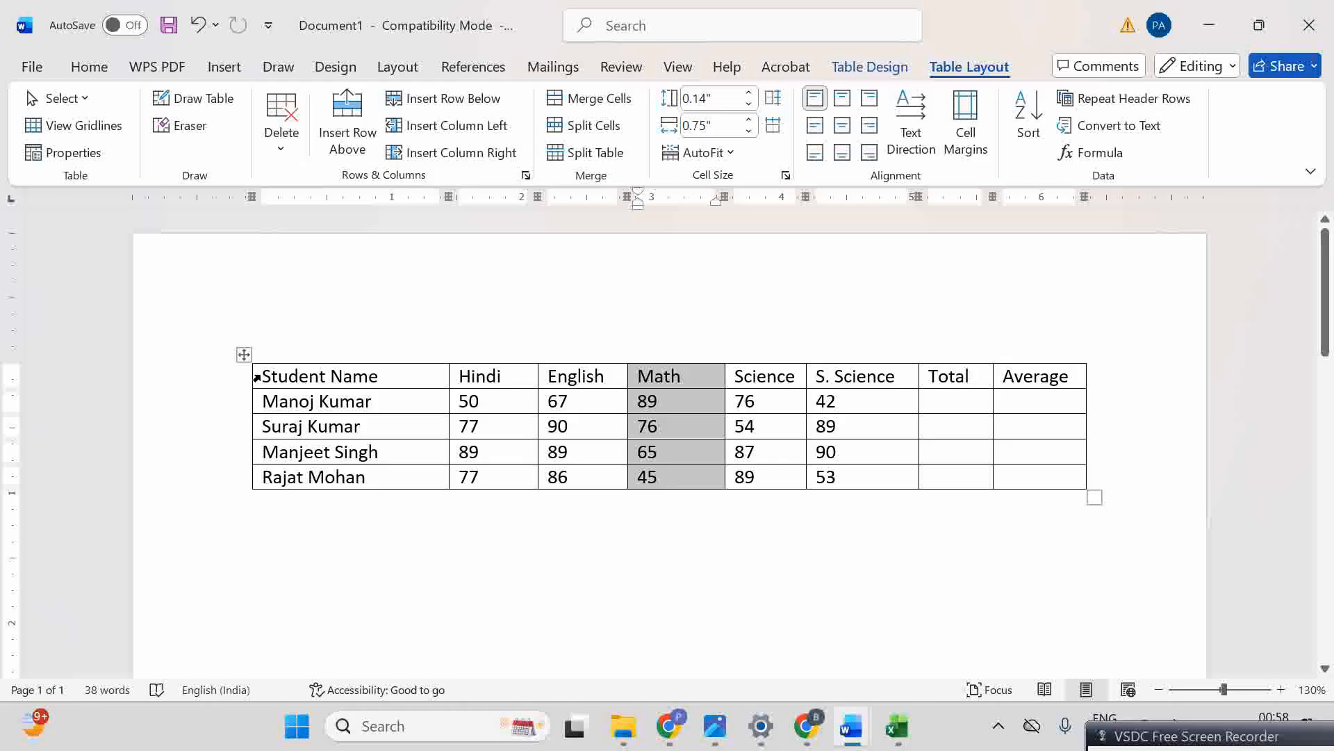
drag(307, 376, 1043, 379)
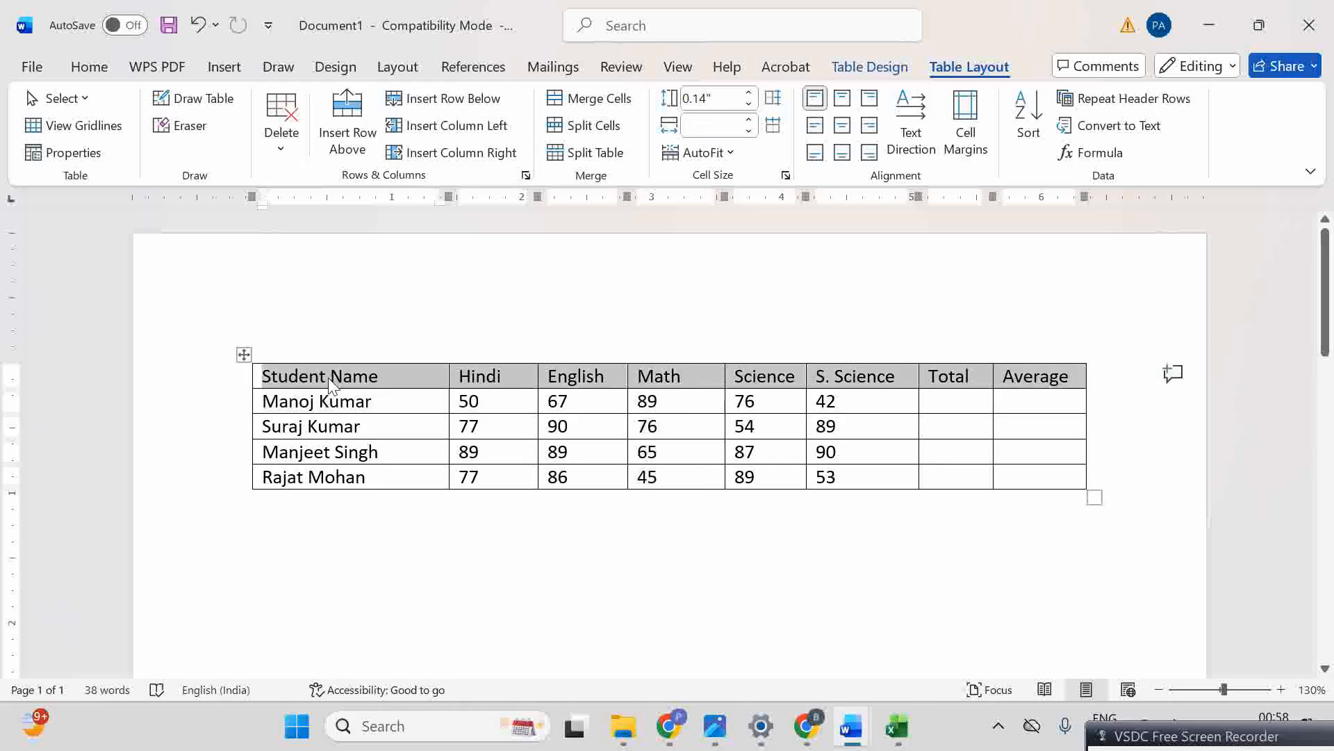
click(257, 402)
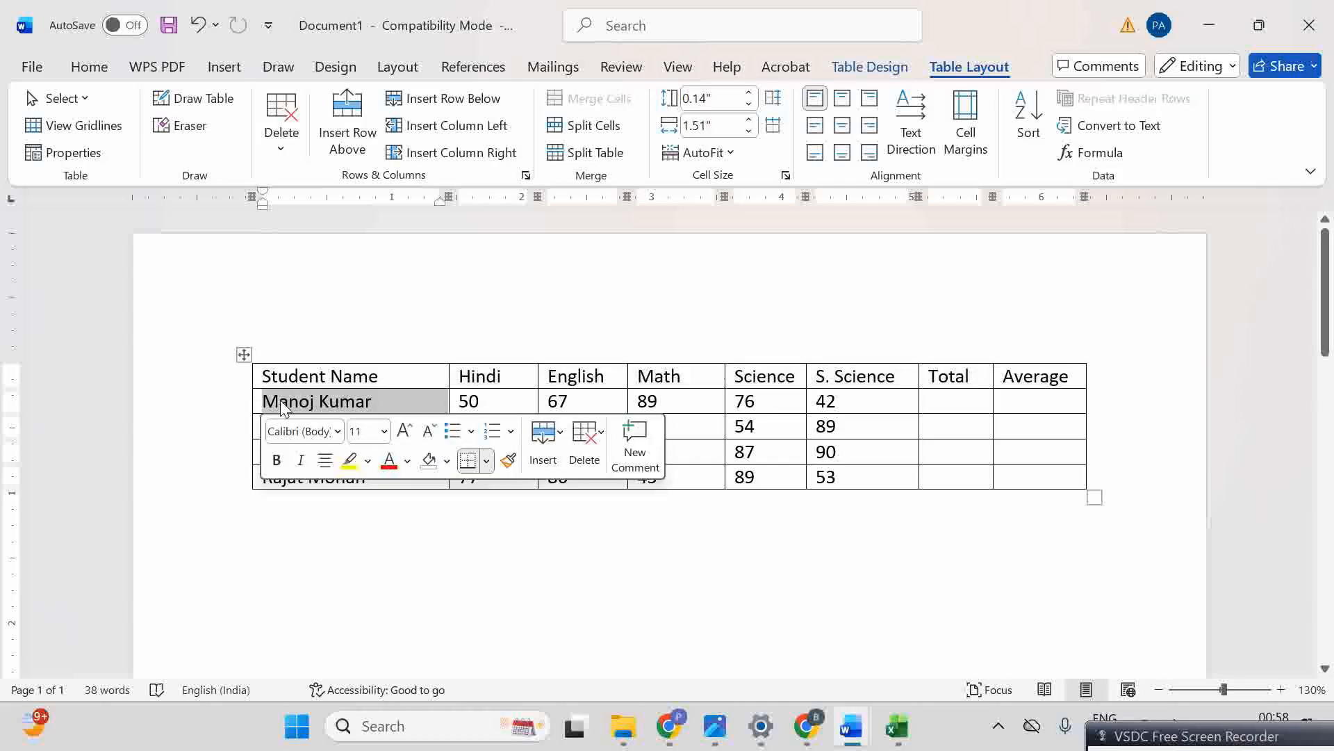
click(684, 402)
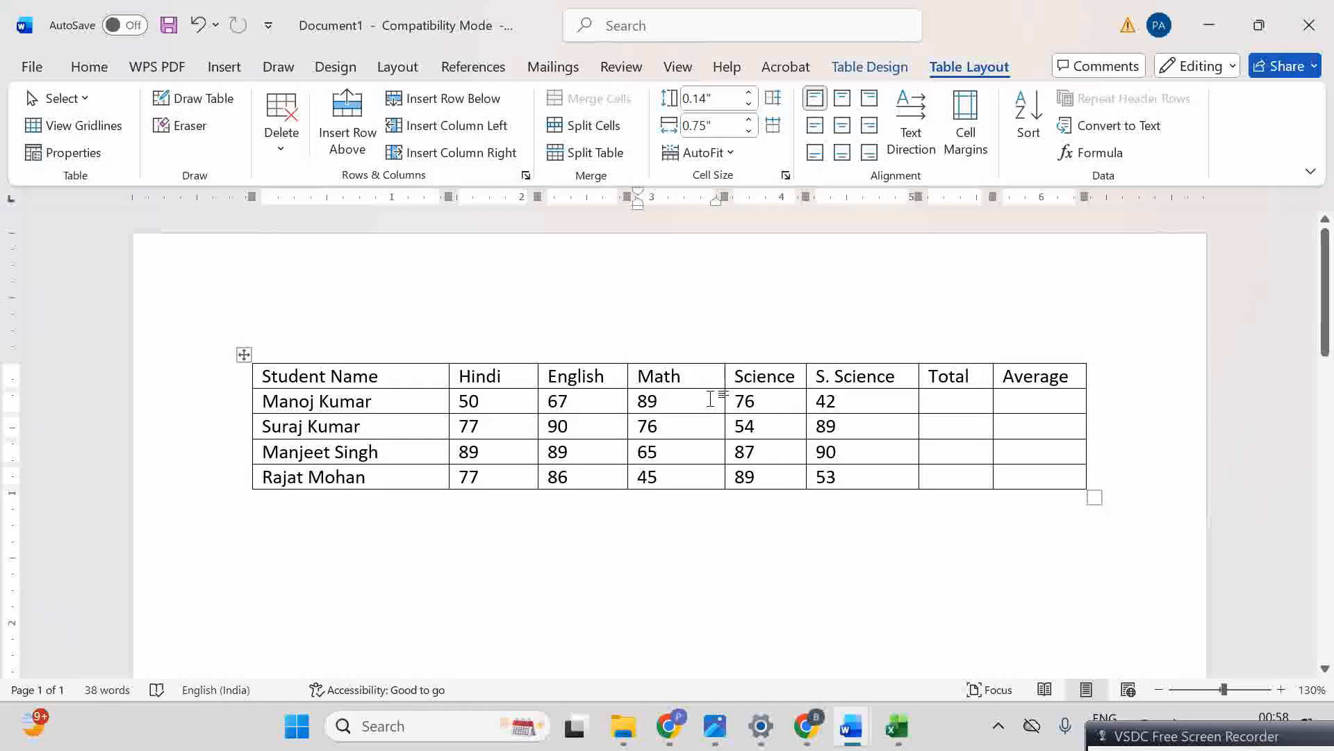
click(590, 398)
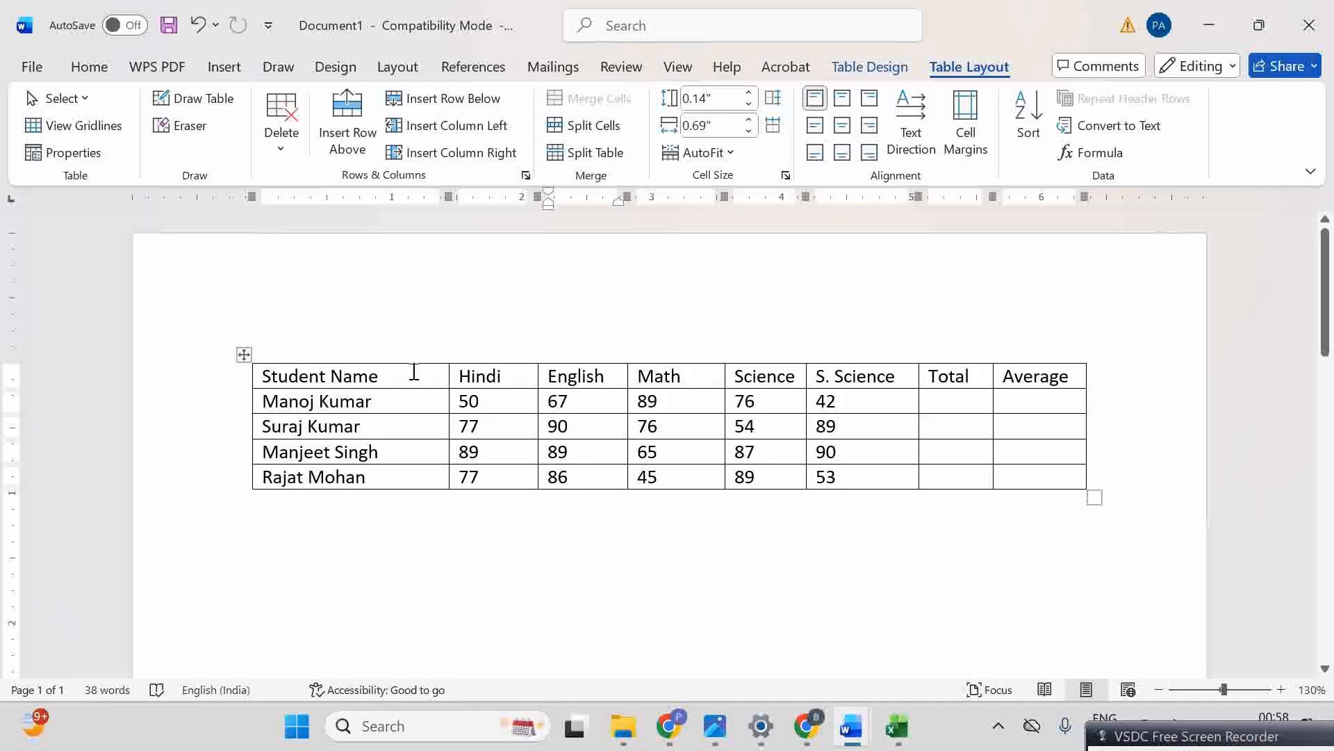
- Go through the header cells from Student Name to Average and down the rows to work out column letters and row numbers
click(355, 382)
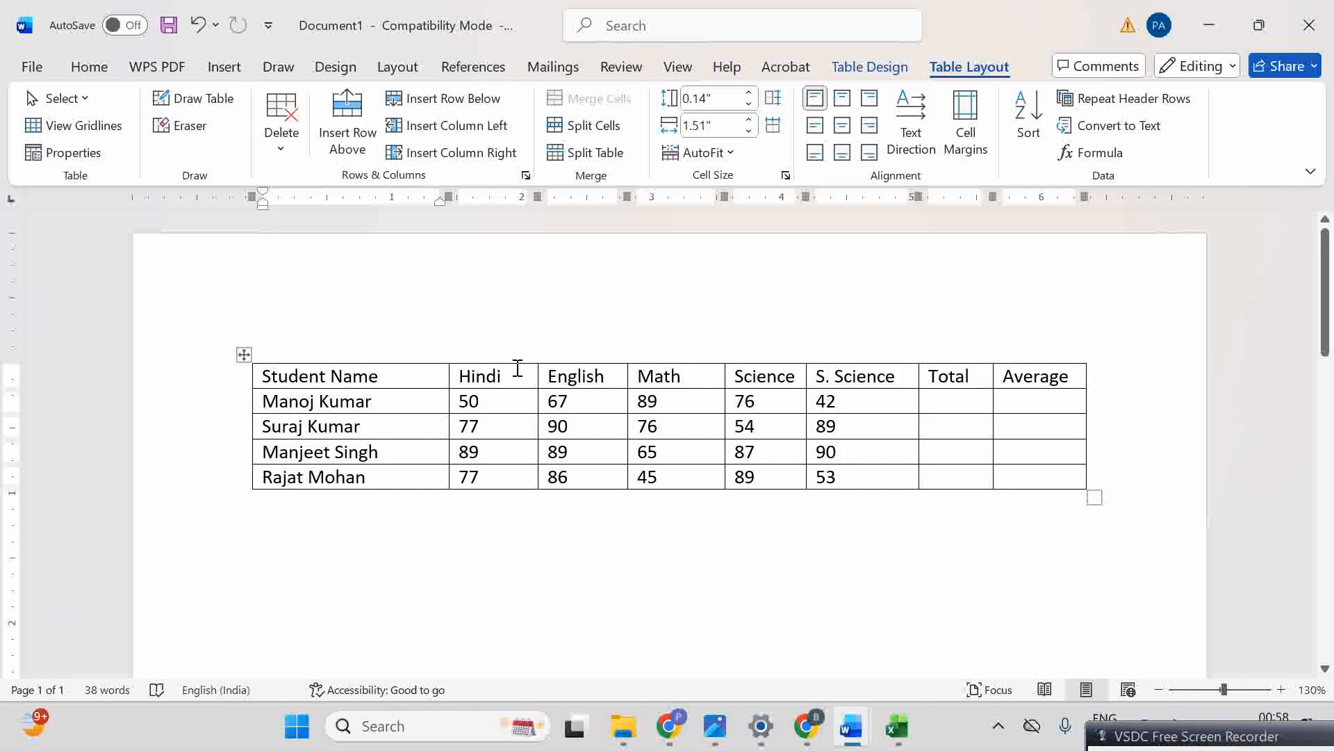
click(496, 373)
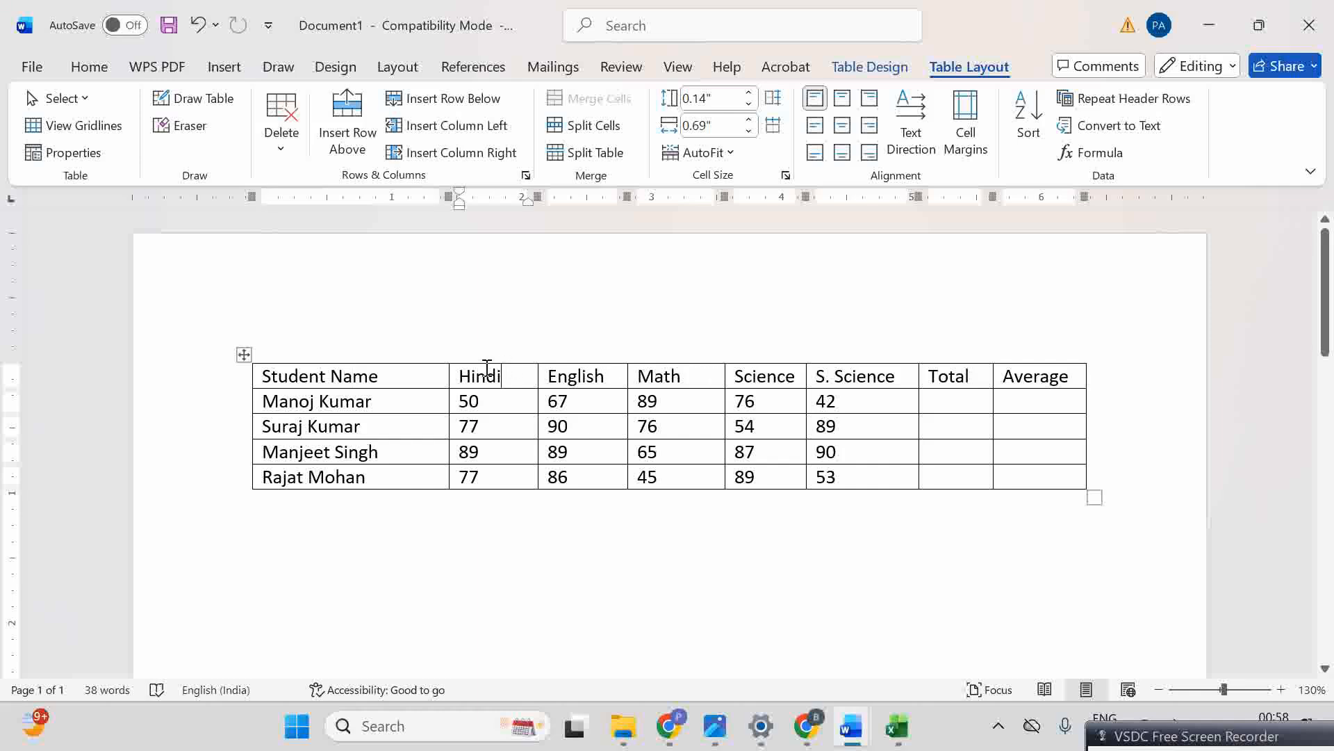
click(333, 370)
click(478, 375)
click(599, 379)
click(661, 379)
click(768, 374)
drag(853, 379, 941, 375)
click(941, 376)
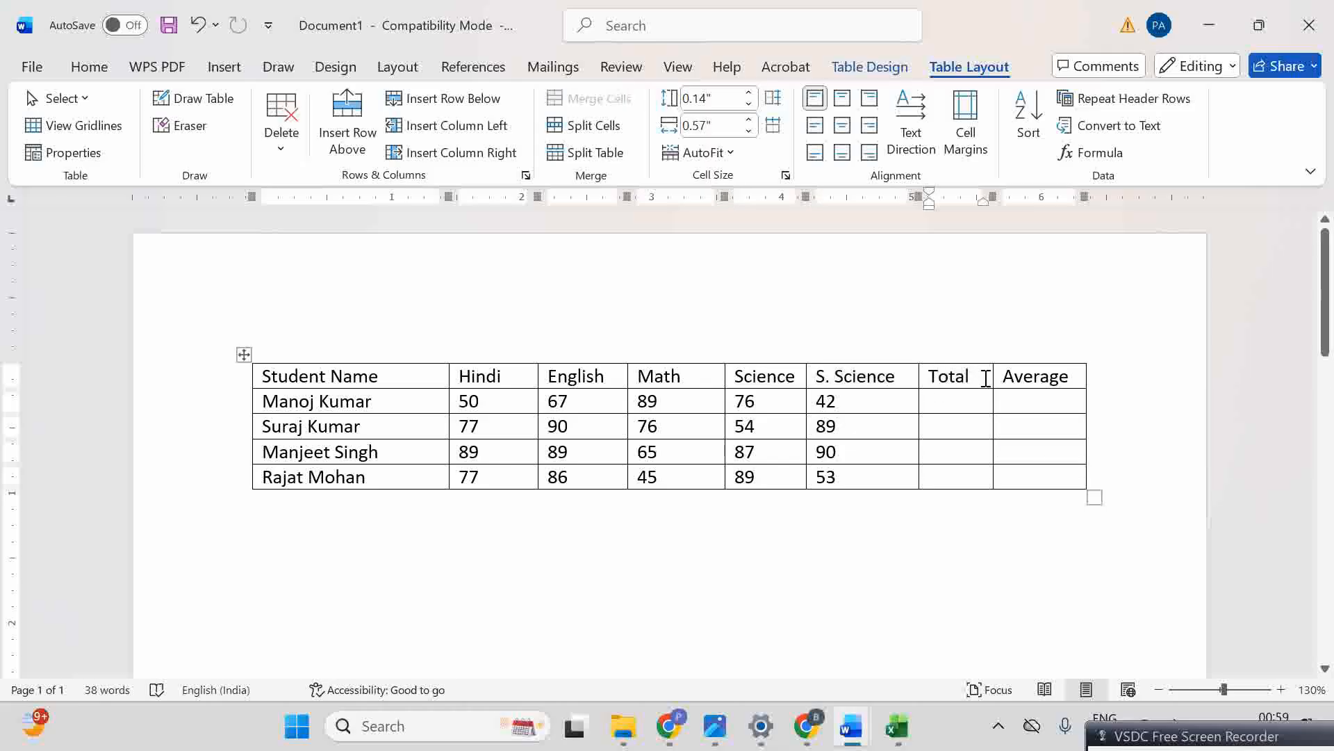
click(1009, 376)
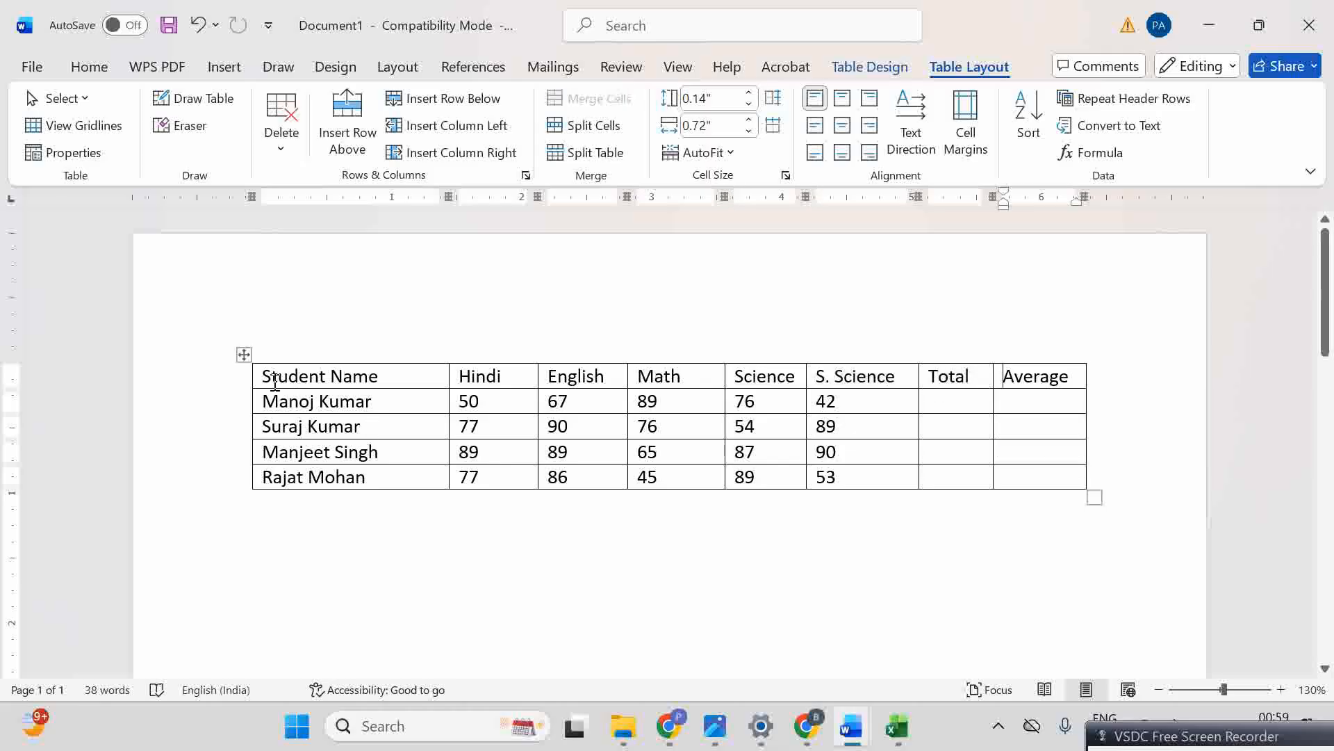
click(394, 381)
click(406, 398)
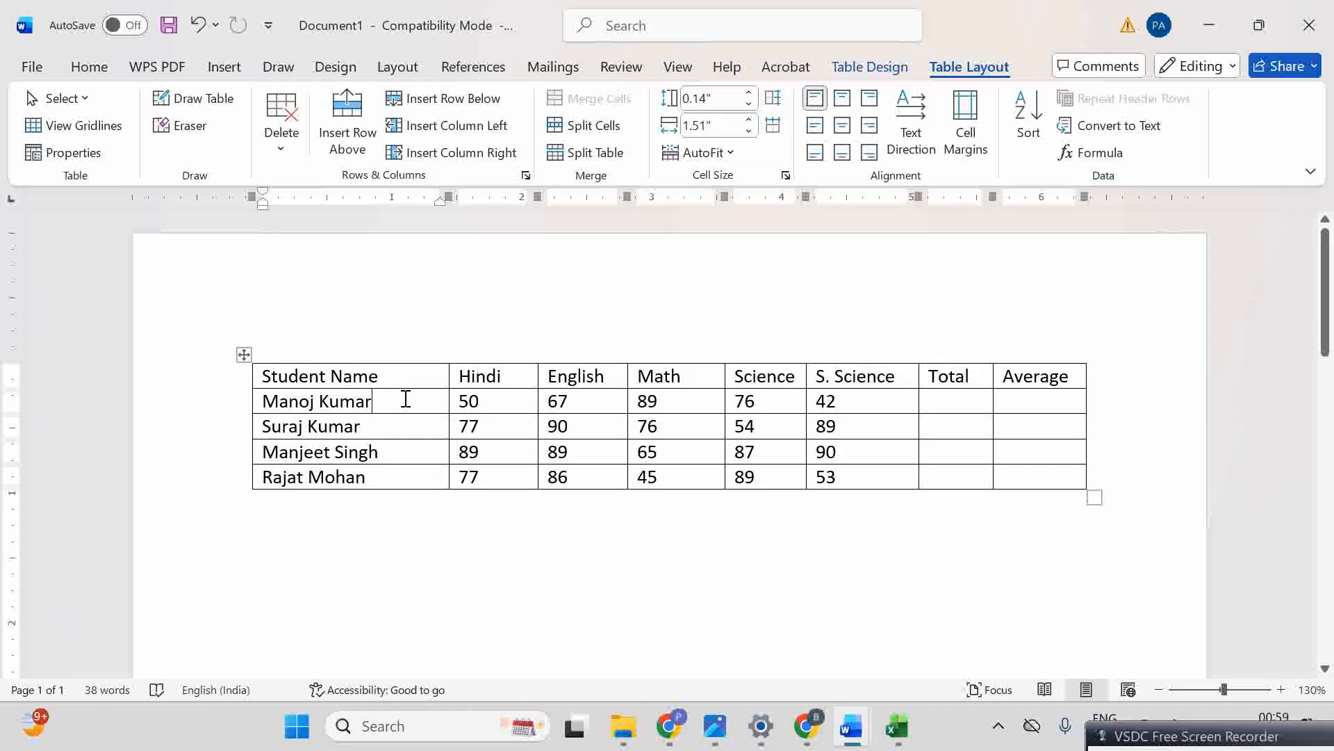
click(409, 452)
drag(274, 382, 505, 406)
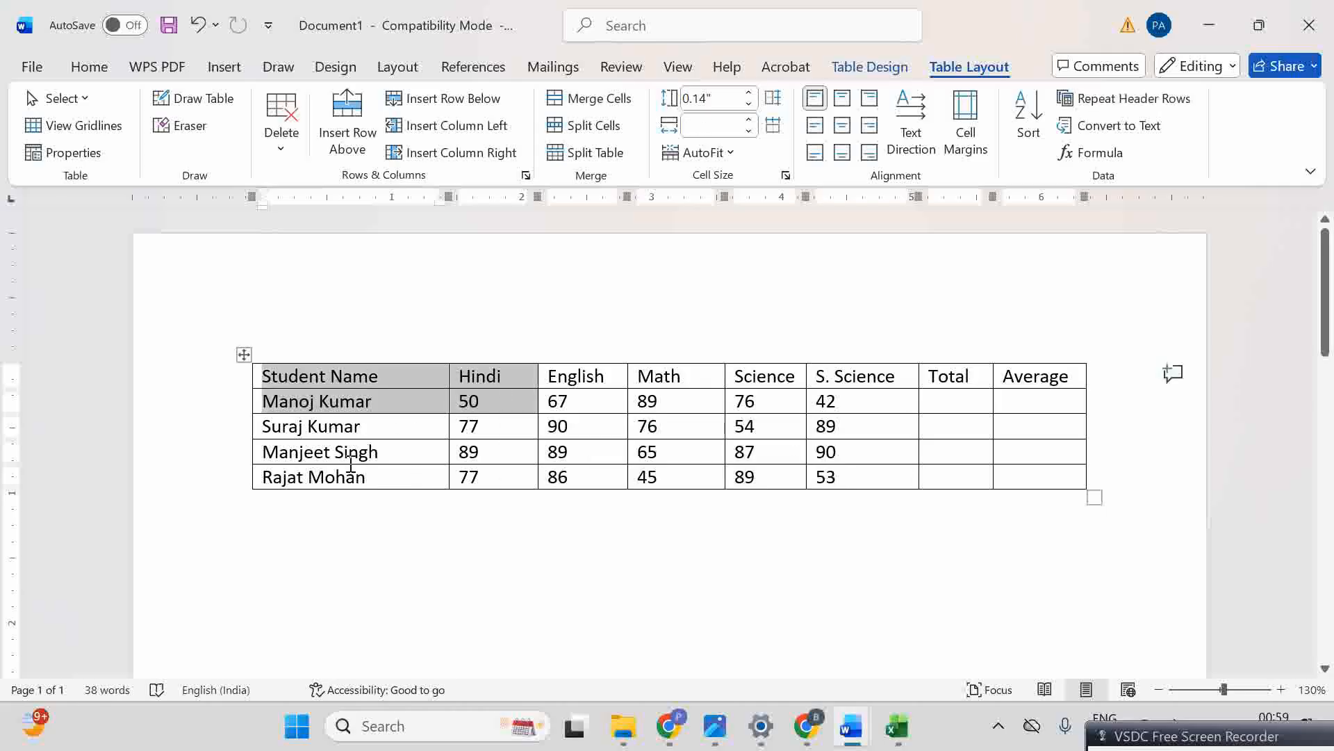
- Work out the cell references of the subject marks in the first three student rows
click(665, 409)
click(515, 406)
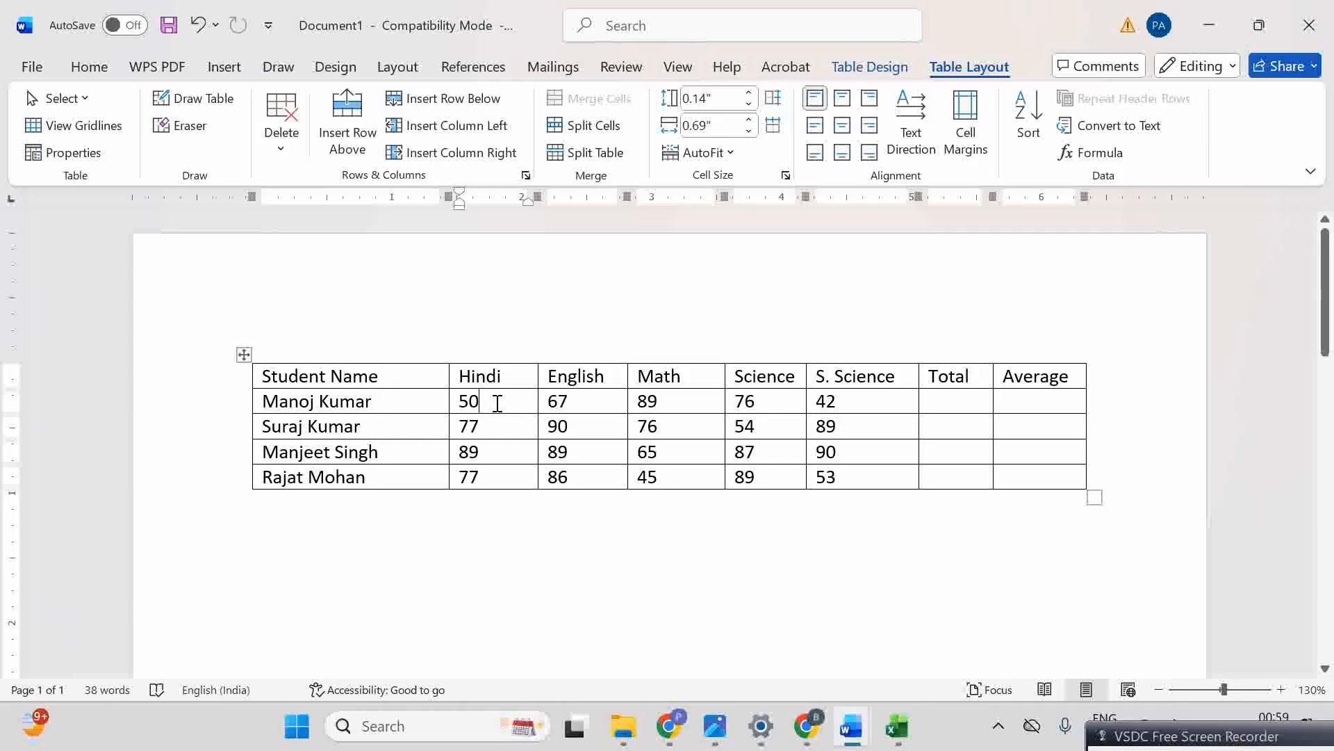
click(591, 404)
click(672, 403)
click(777, 401)
click(854, 404)
click(516, 428)
click(593, 426)
click(679, 423)
click(491, 453)
click(582, 450)
click(673, 452)
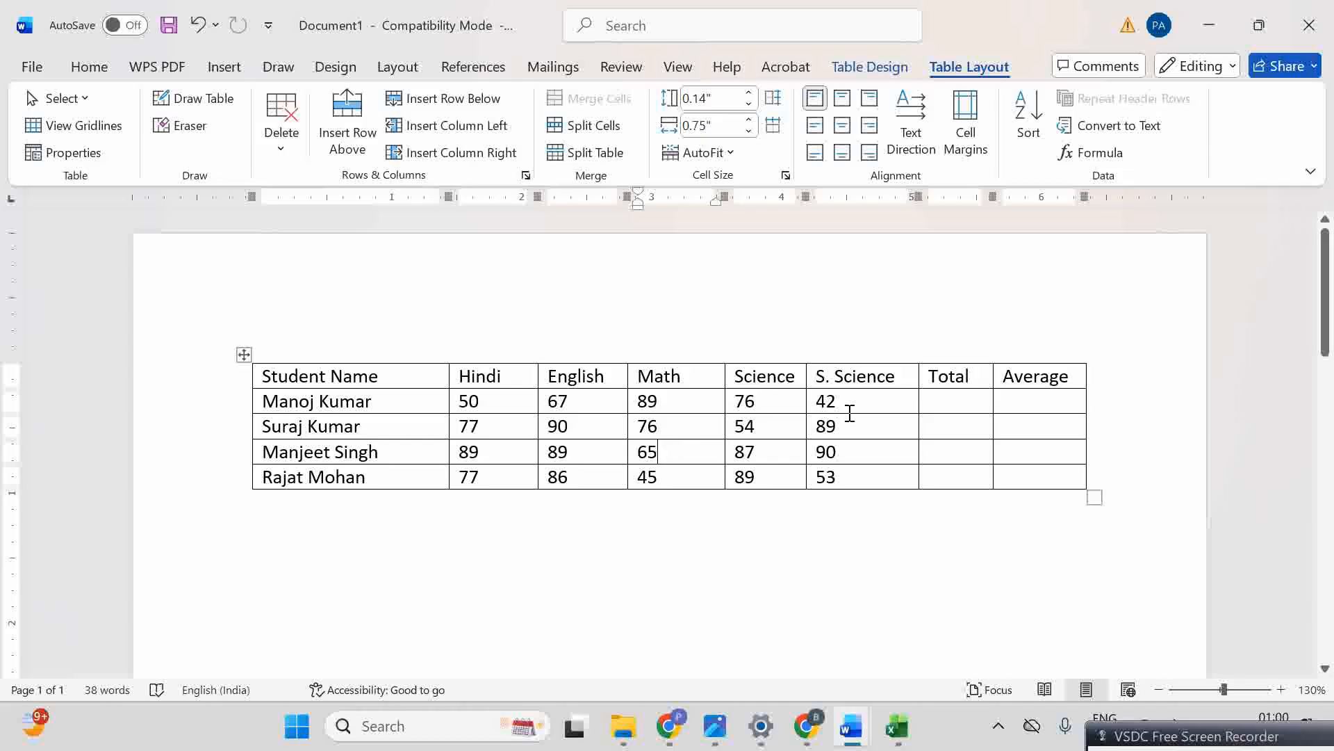
- Insert the formula =SUM(LEFT) in the first student's Total cell
click(947, 402)
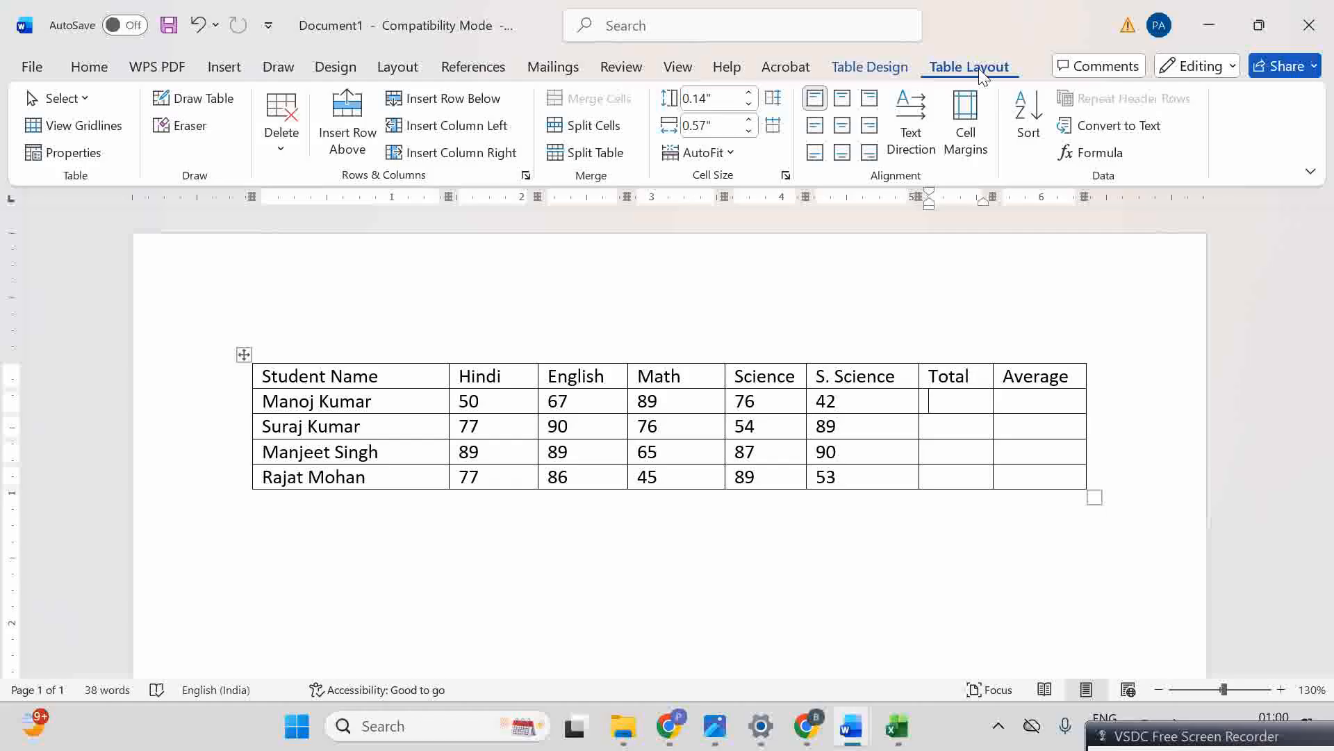
click(1096, 156)
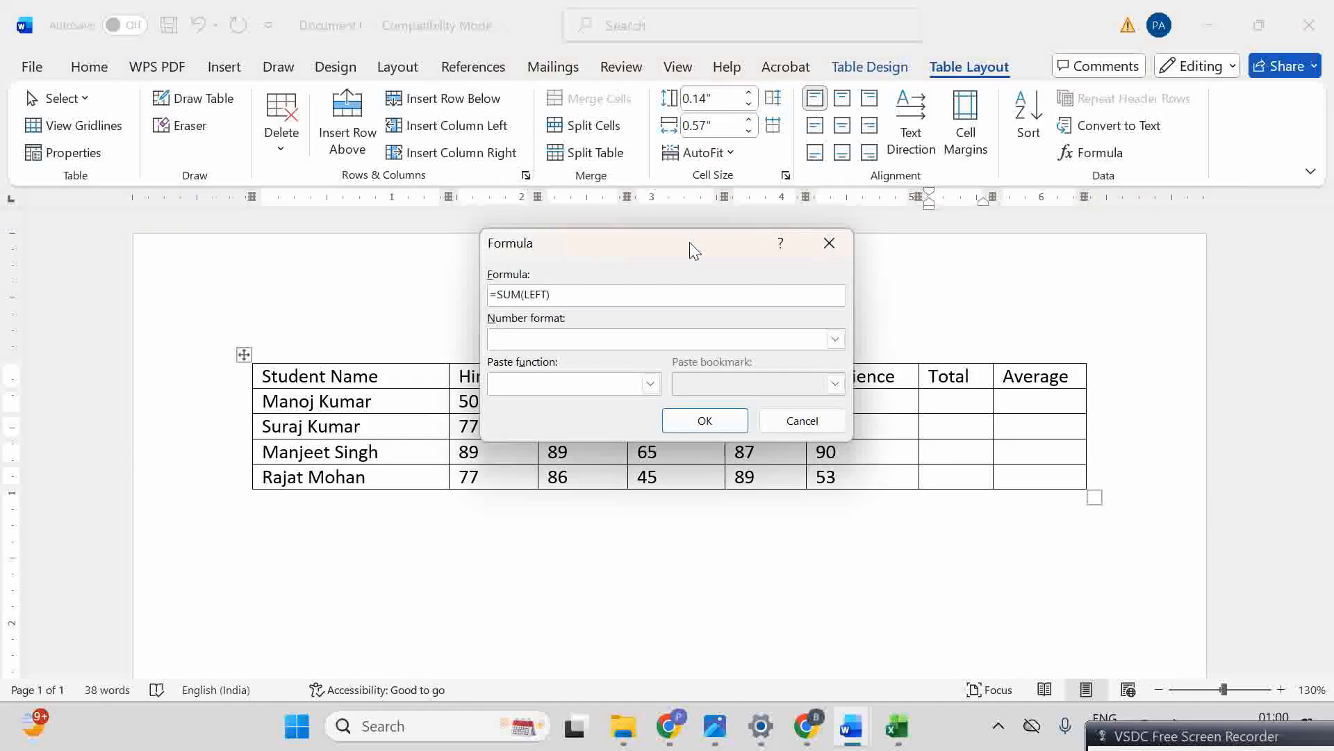
drag(688, 240, 783, 505)
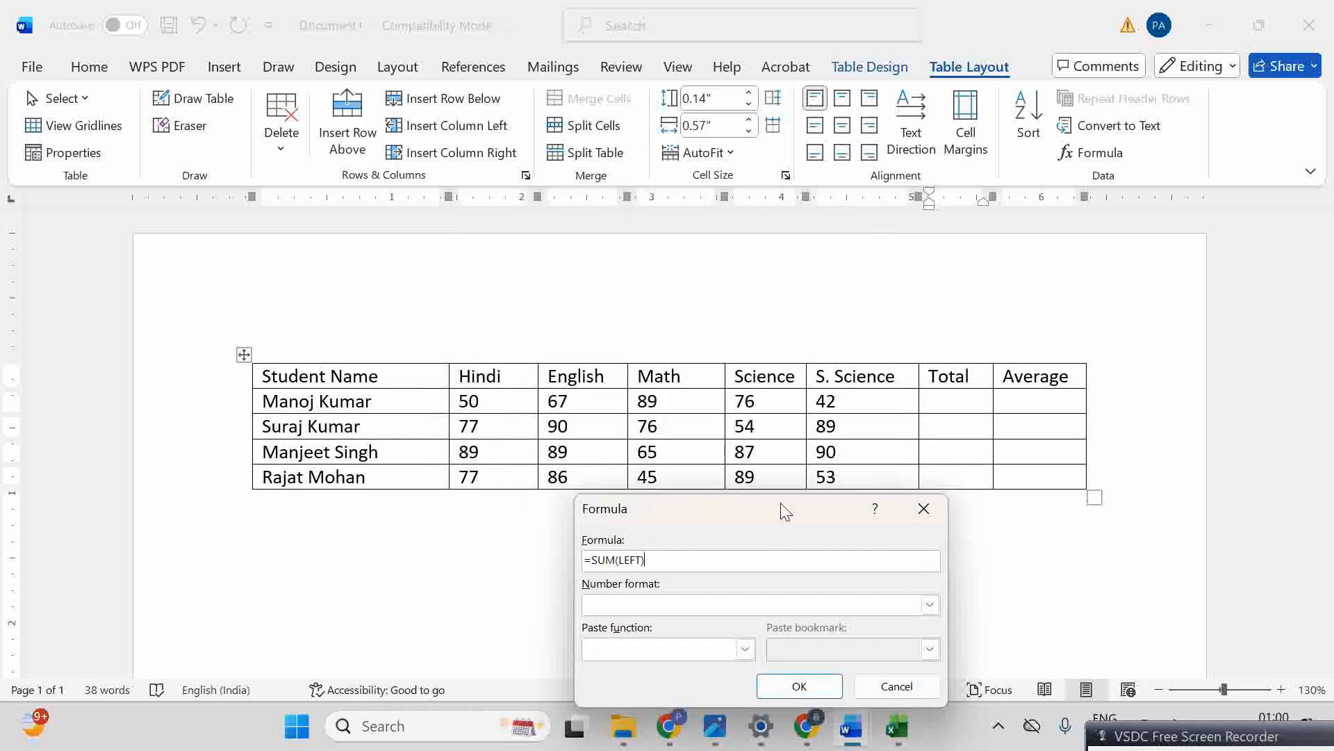
click(815, 690)
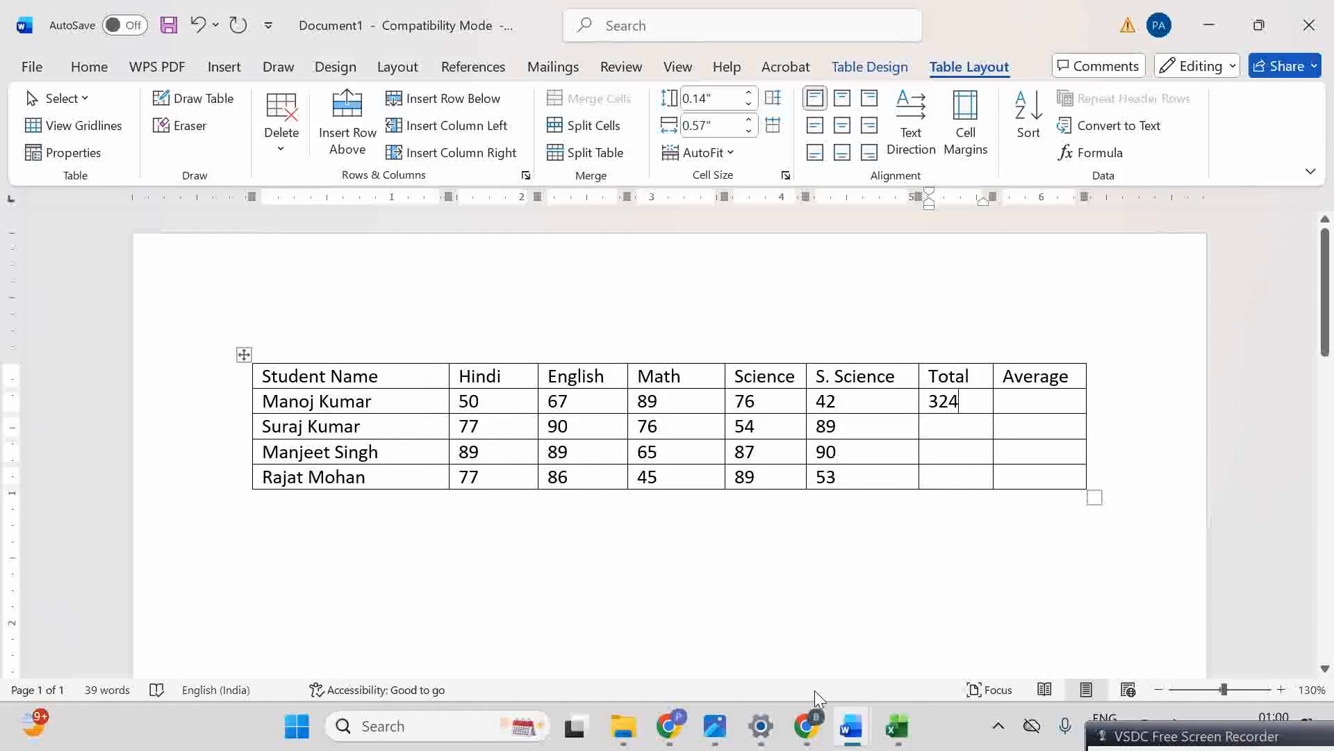
- Replace the first student's Total with the cell-range formula =SUM(b2:f2)
key(shift+Home)
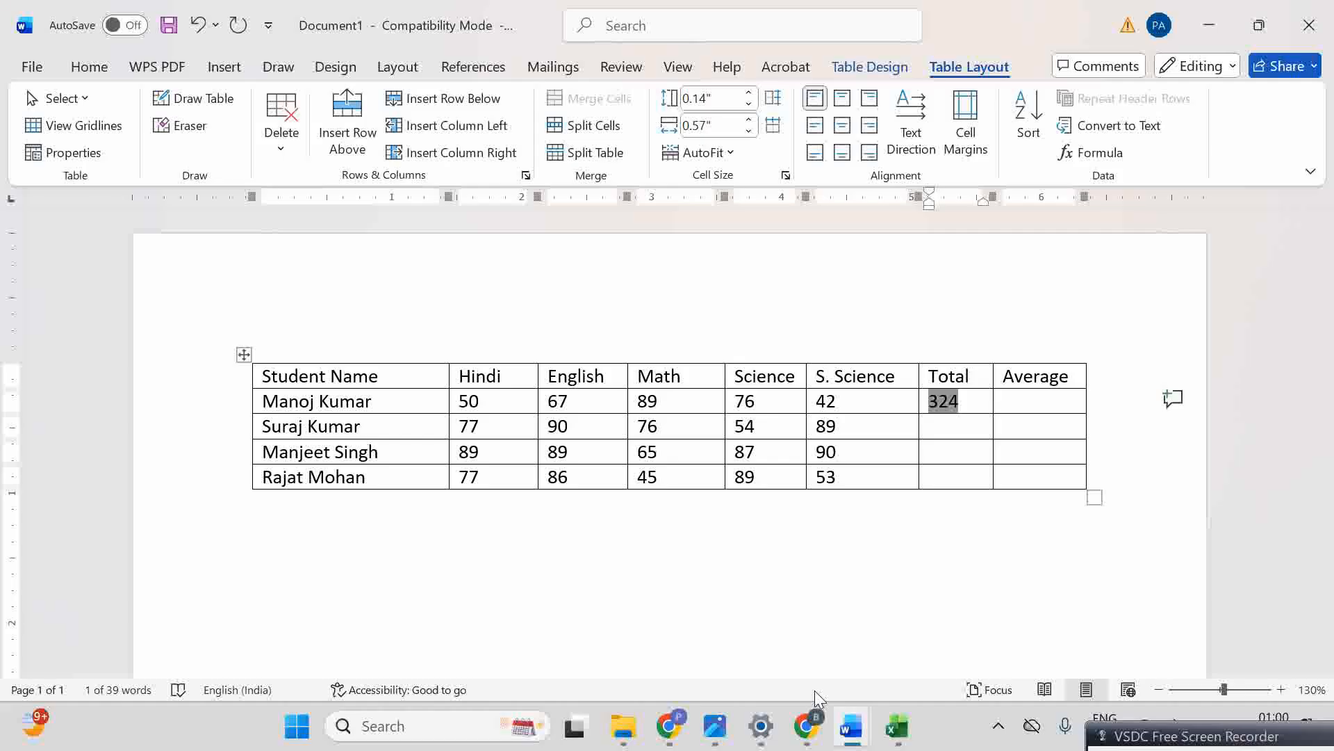
key(Delete)
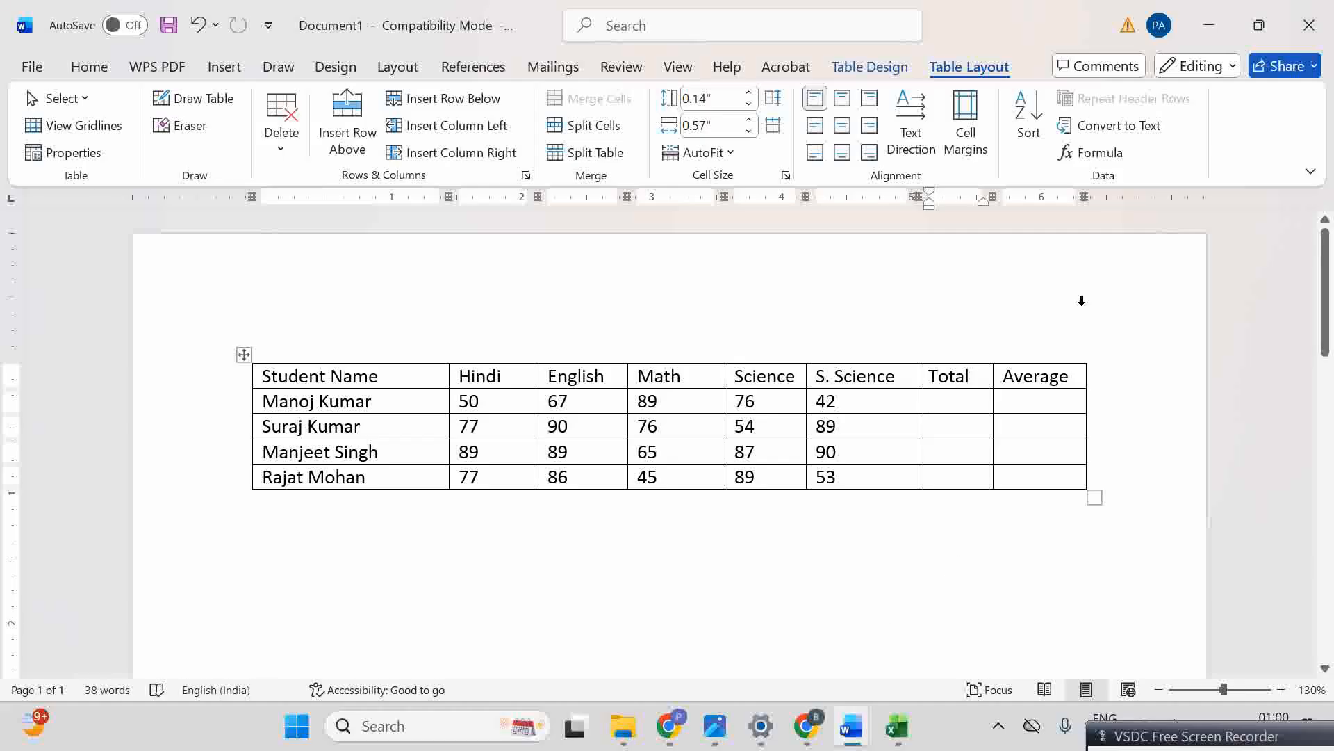
click(1099, 154)
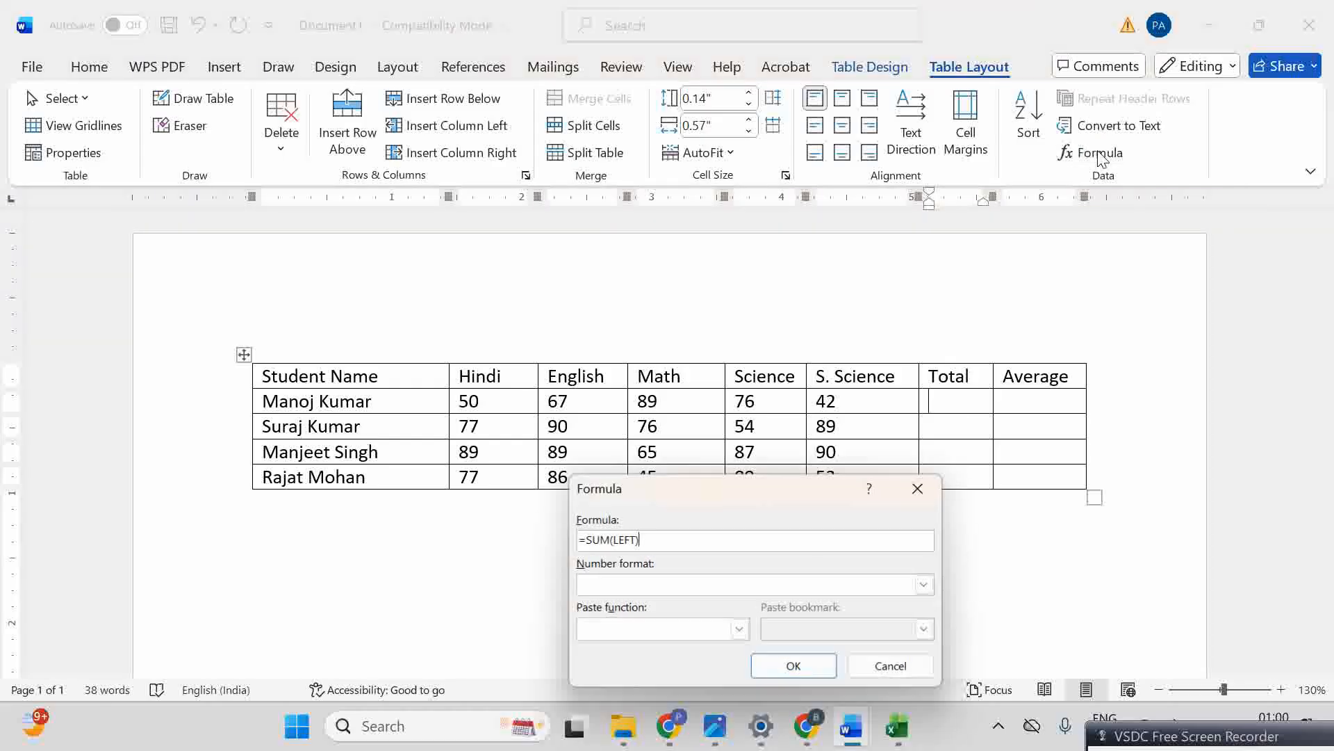
key(BackSpace)
key(BackSpace)
key(BackSpace)
key(BackSpace)
key(BackSpace)
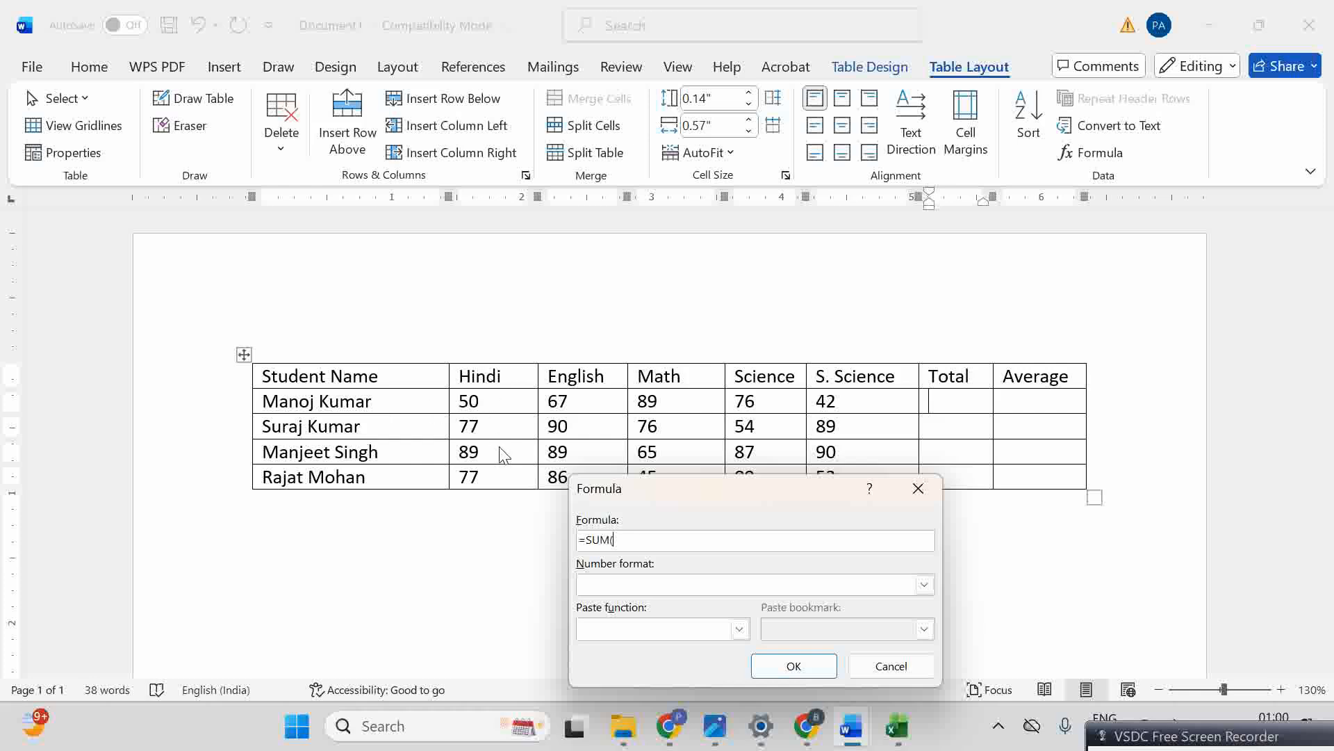
text(b2)
text(f2)
text())
click(802, 666)
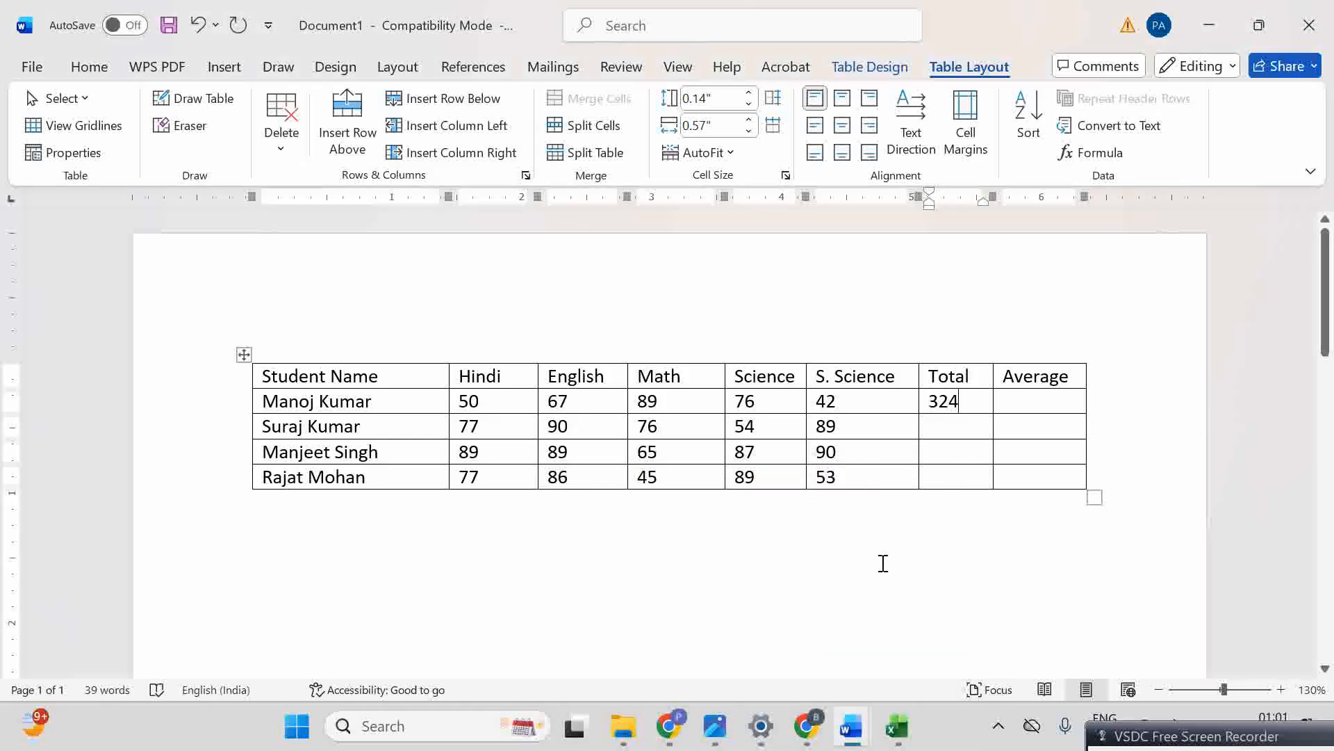
- Insert the formula =AVERAGE(b2:f2) in the first student's Average cell, using the built-in AVERAGE function
click(1035, 401)
click(1093, 154)
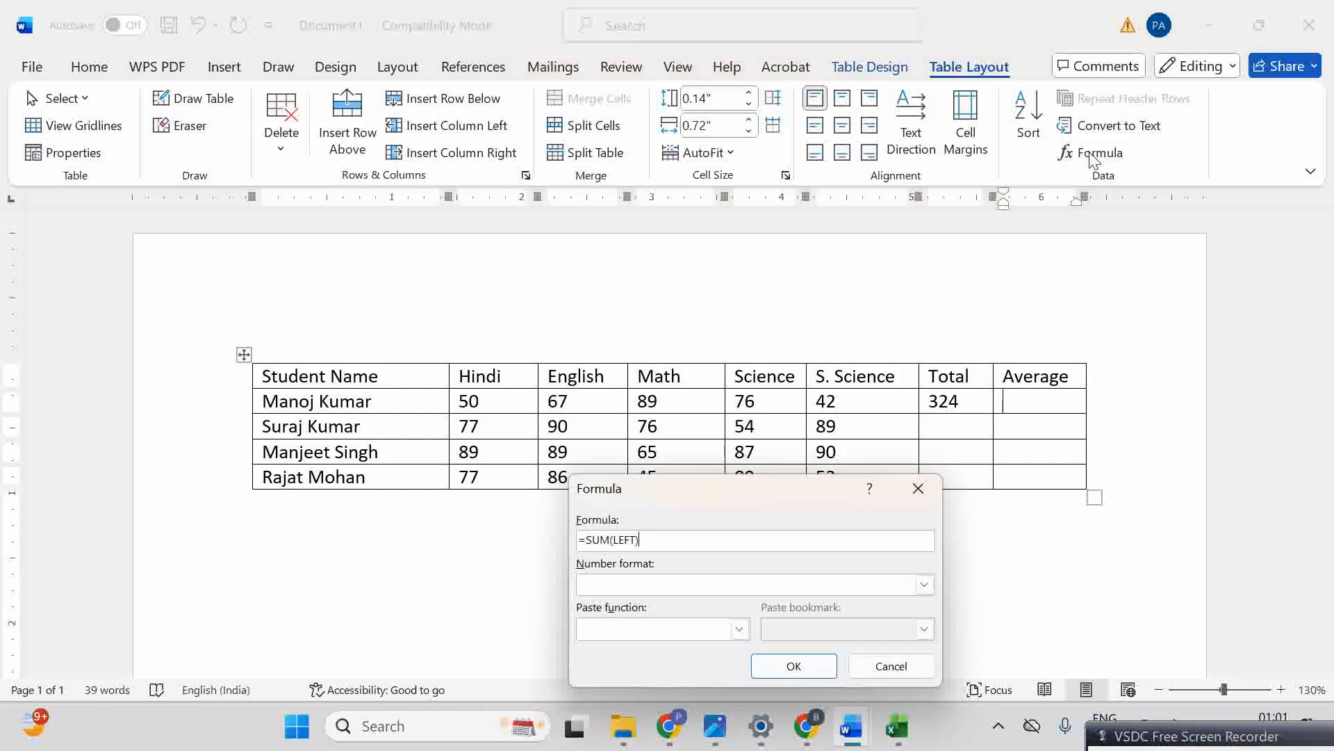
key(BackSpace)
key(BackSpace)
key(BackSpace)
key(BackSpace)
key(BackSpace)
key(BackSpace)
key(BackSpace)
key(BackSpace)
key(BackSpace)
text(ave)
key(BackSpace)
key(BackSpace)
key(BackSpace)
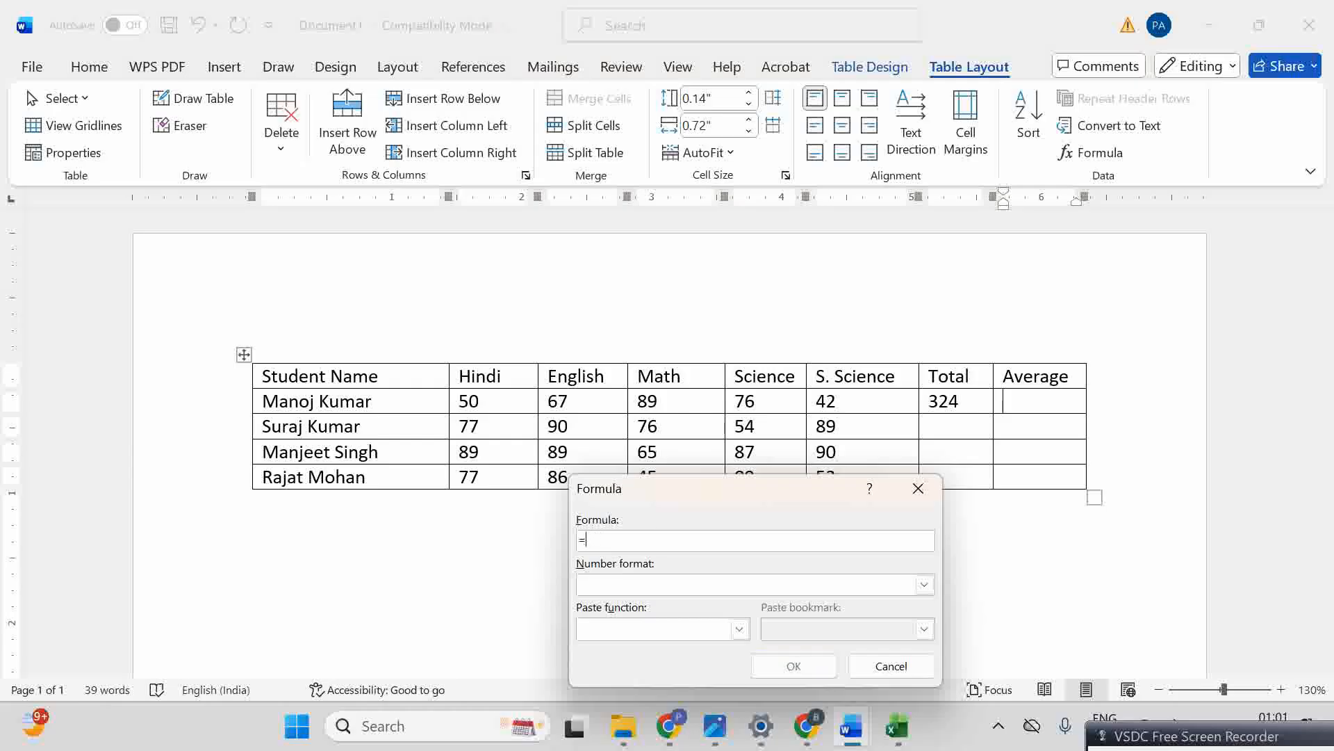
click(740, 629)
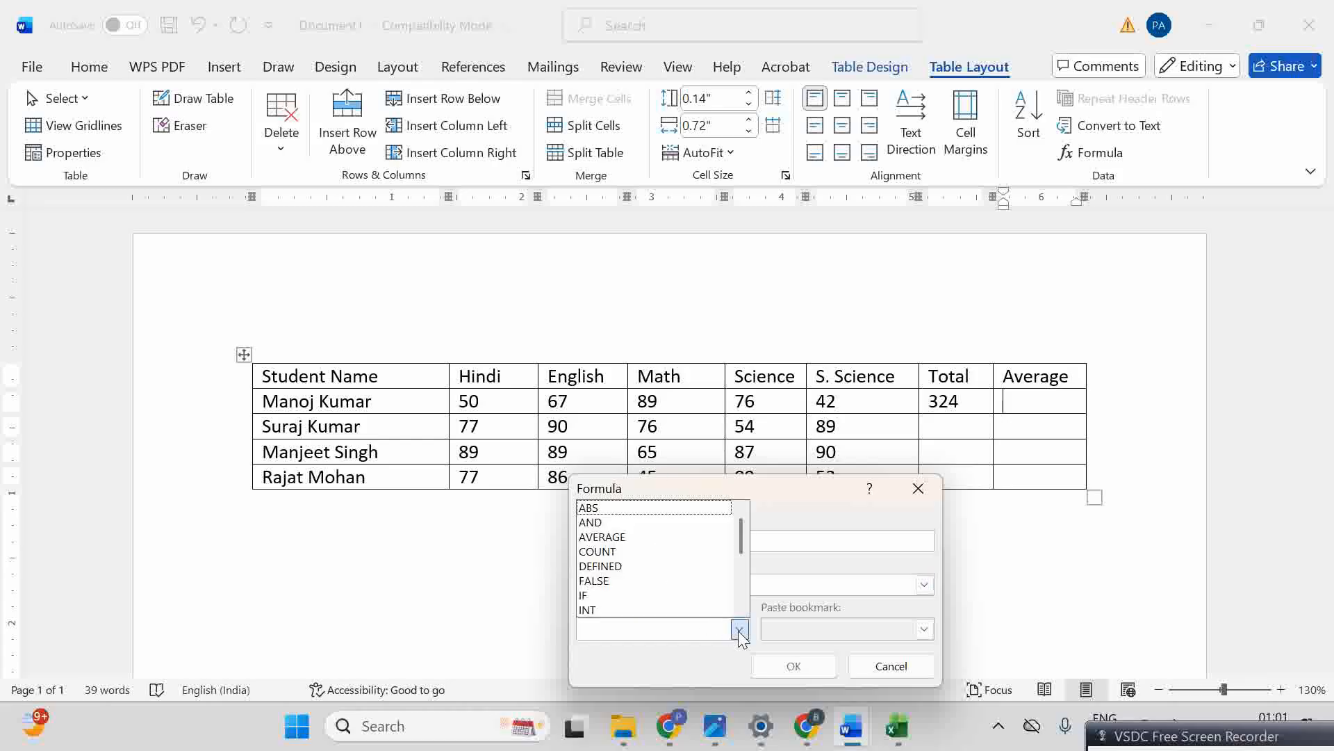
click(645, 536)
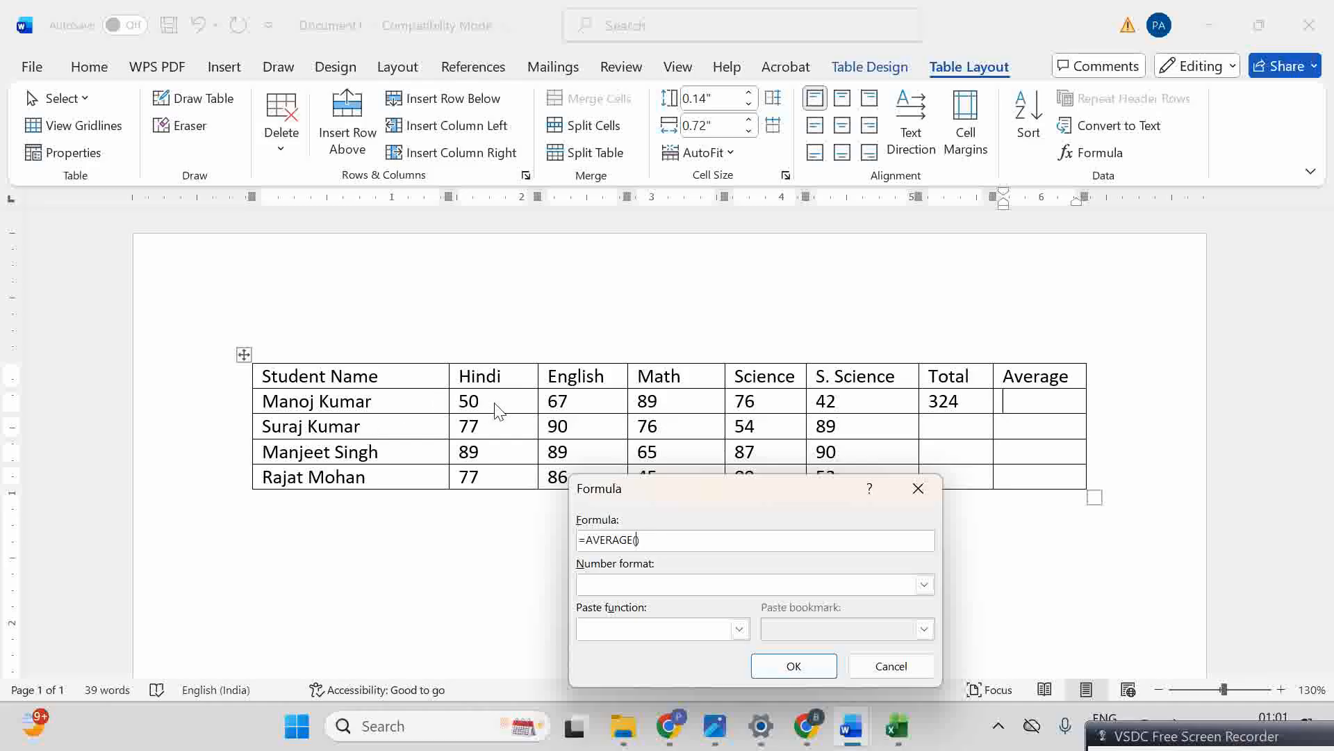
text(b2:)
text(f2)
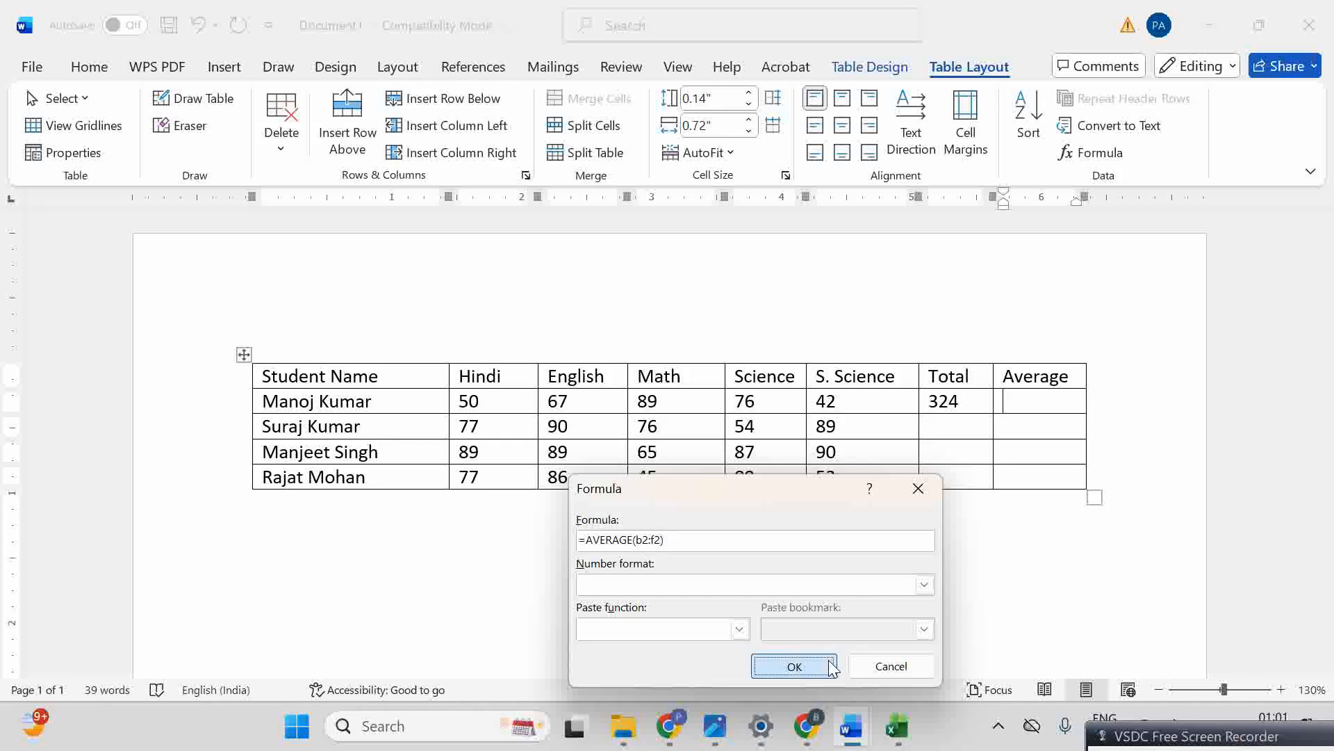
click(794, 666)
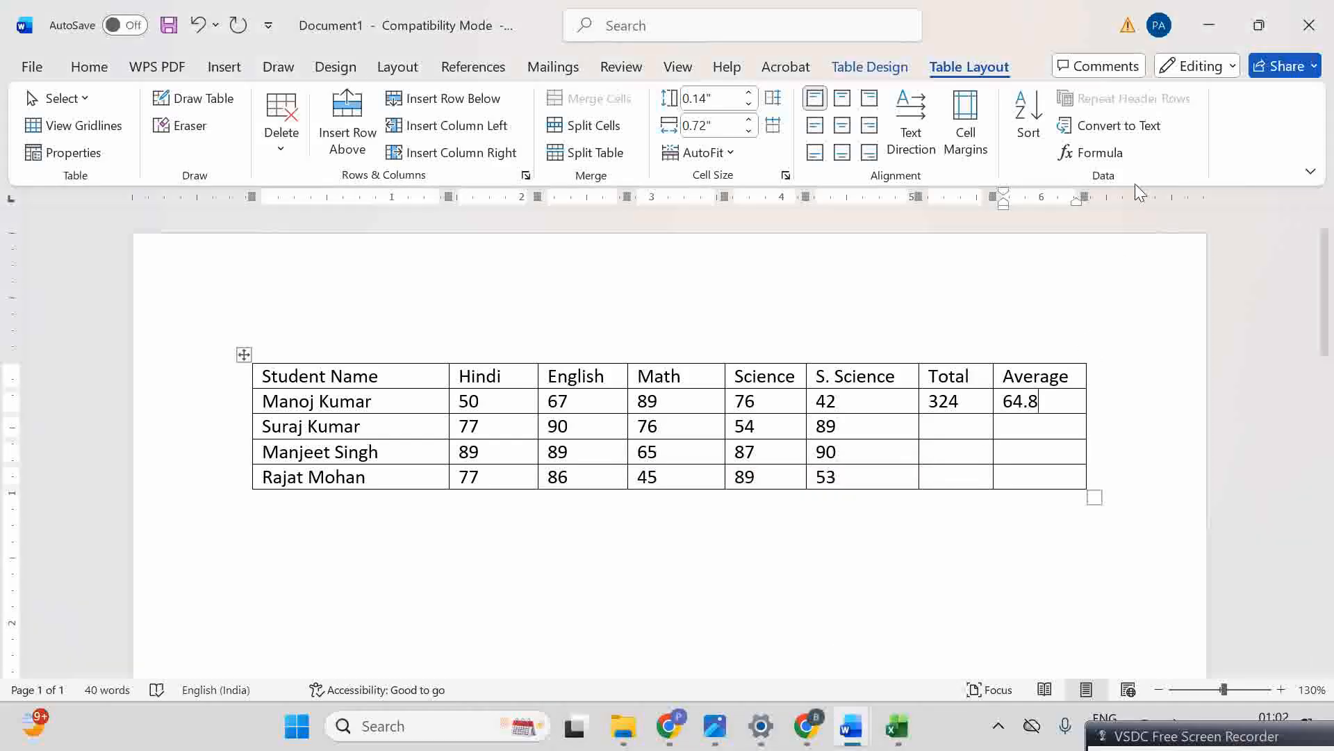
- Insert the field code =sum(b3:f3) in the second student's Total cell and update it to calculate the sum
click(947, 434)
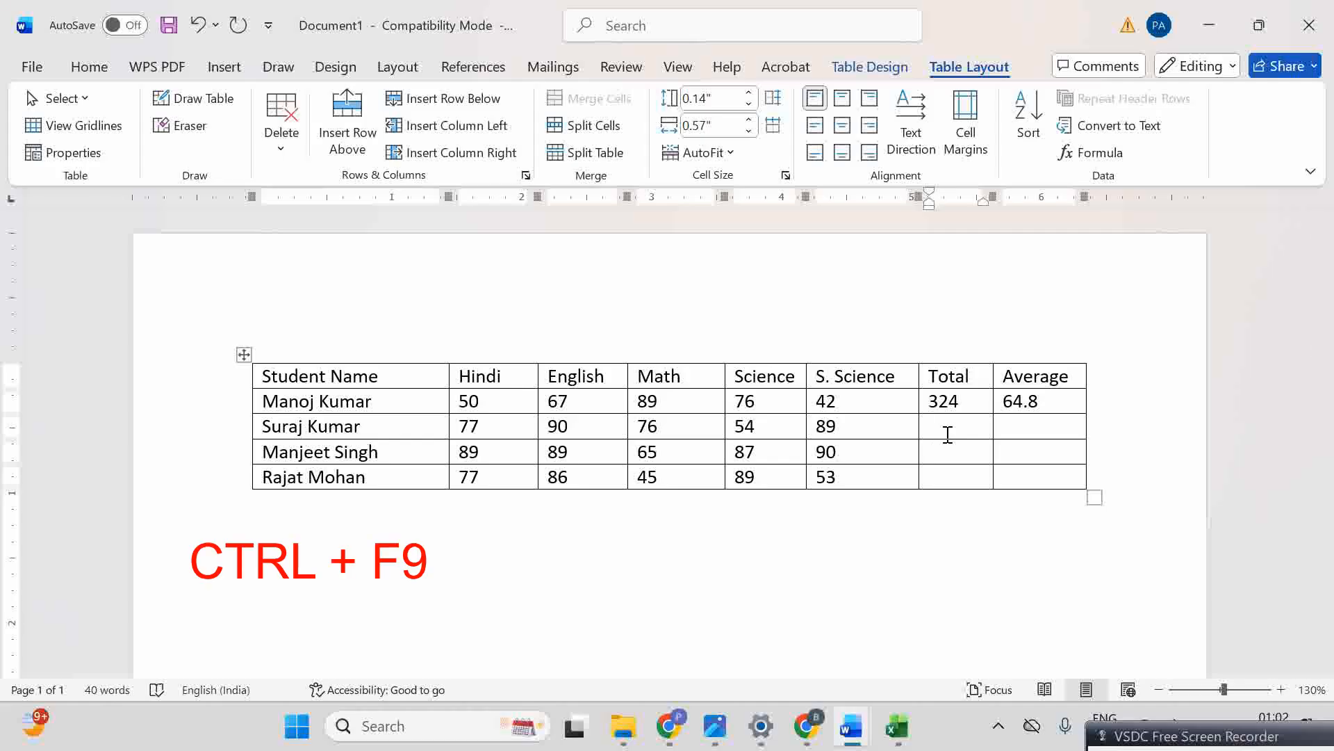
key(ctrl+F9)
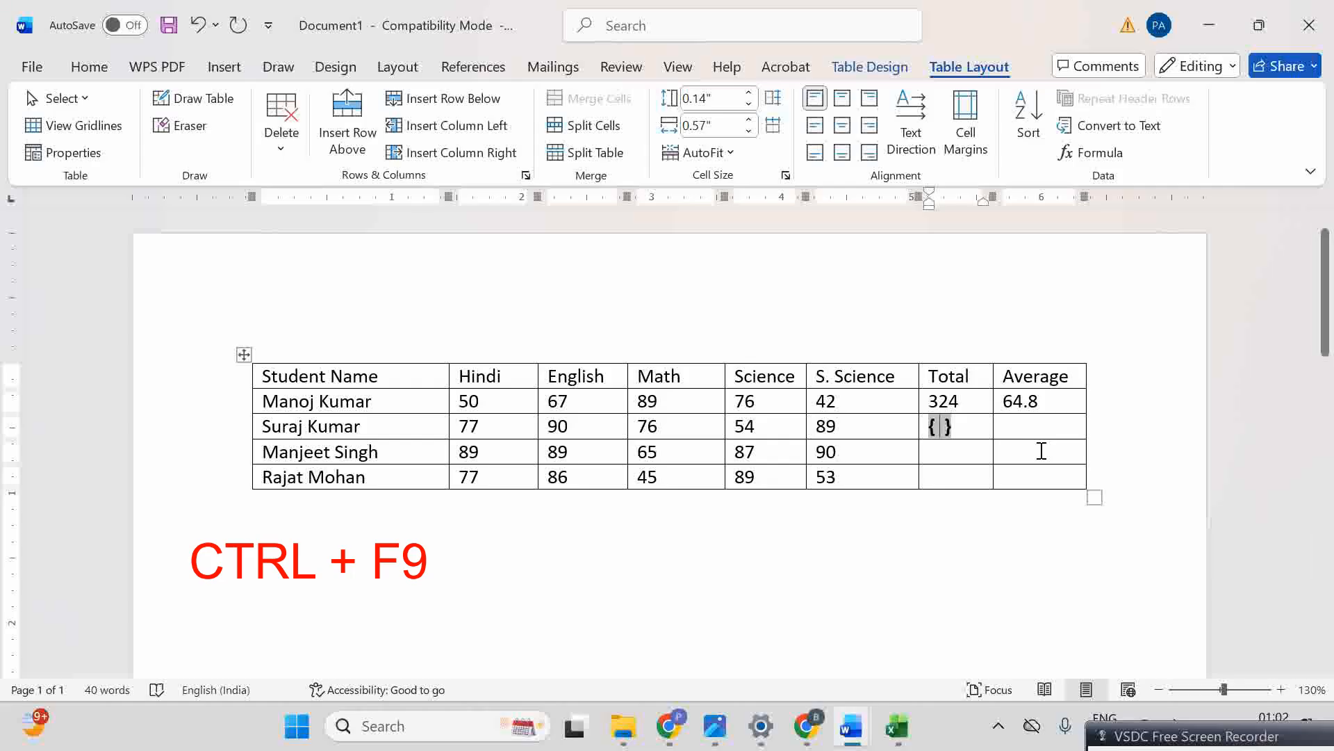
text(=)
text(sum)
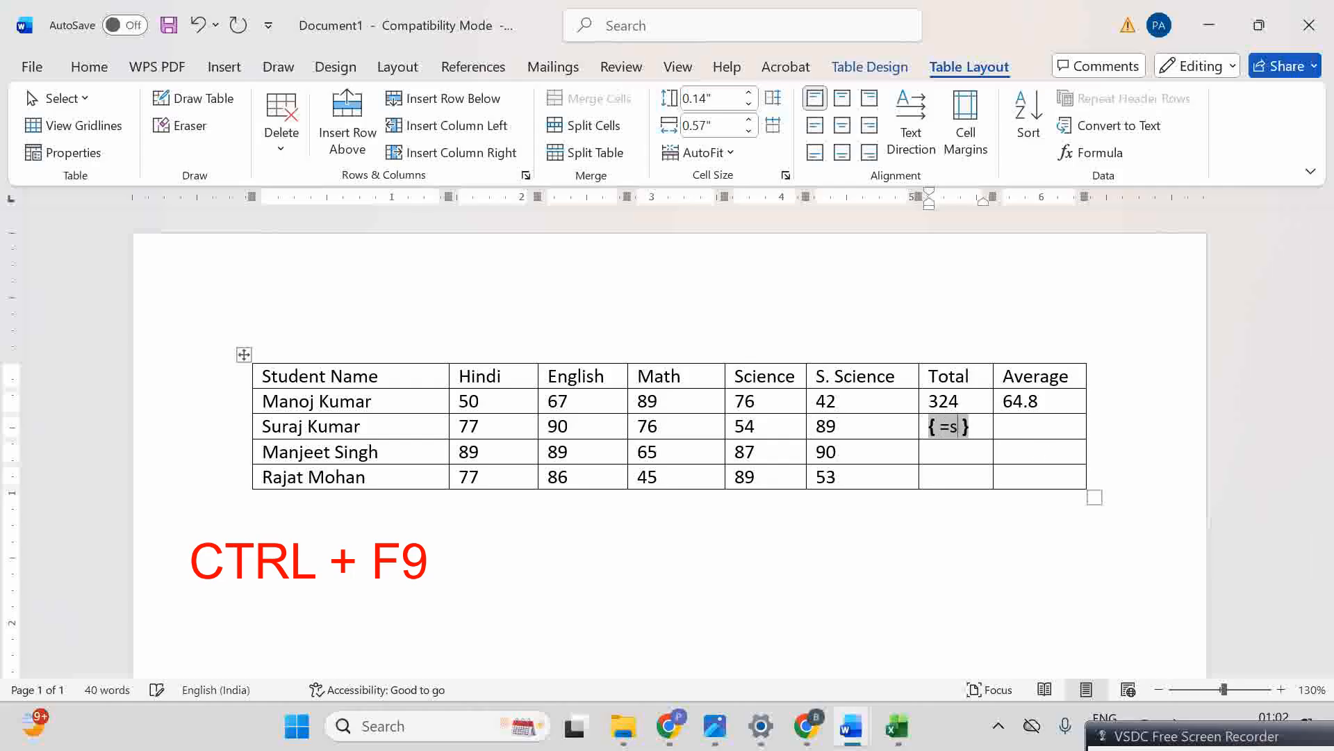
text(()
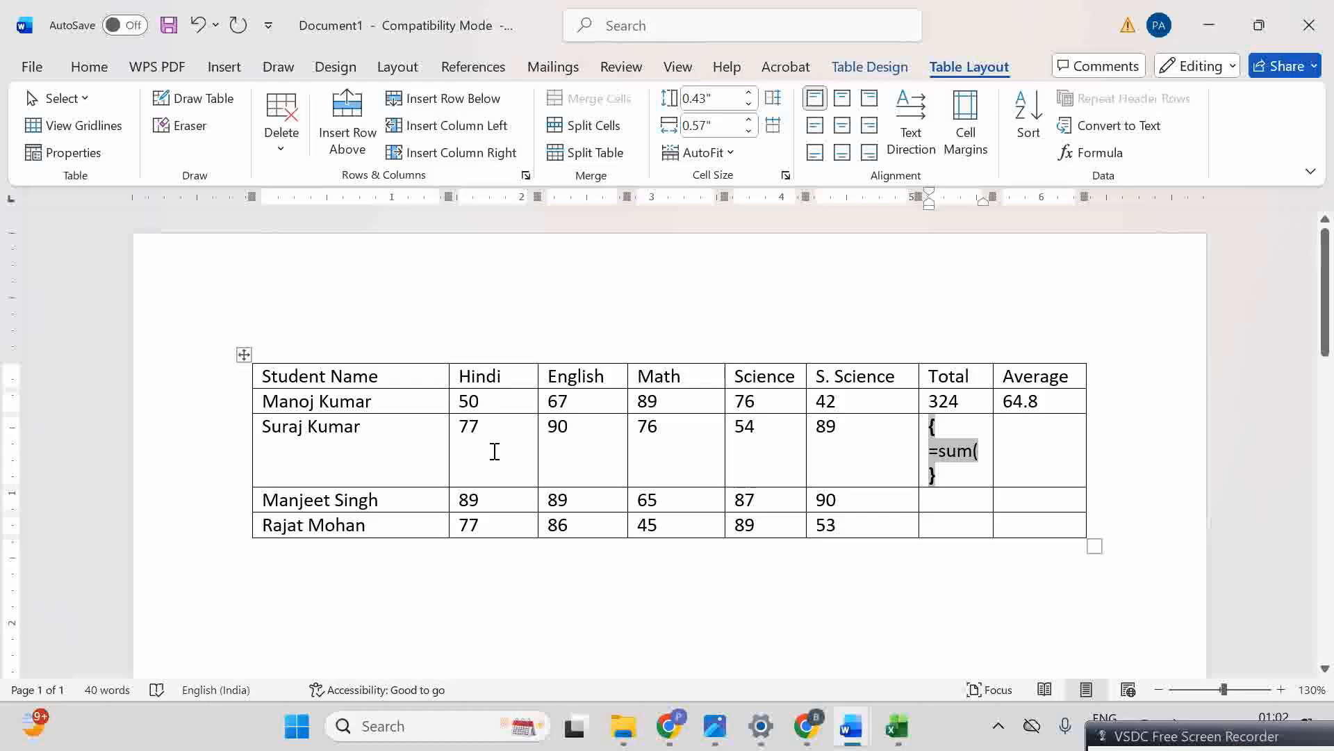
text(b3)
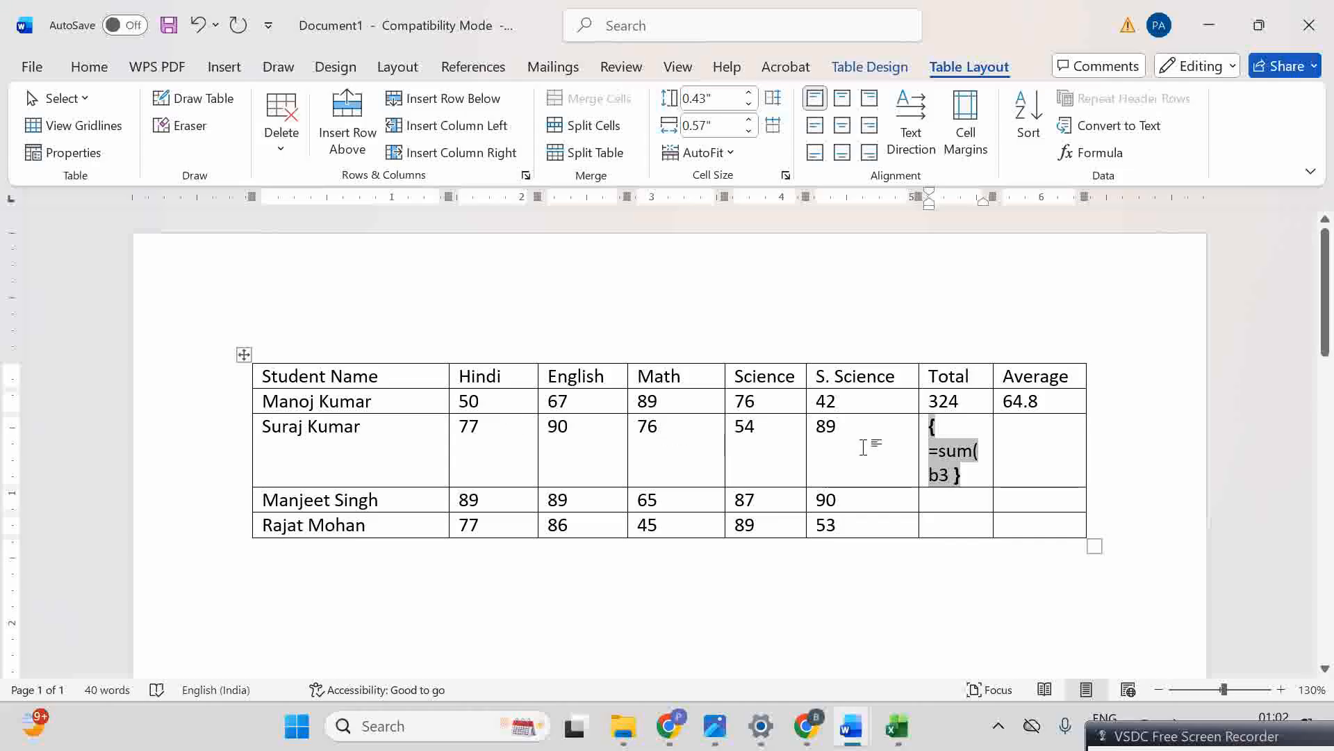
text(:f)
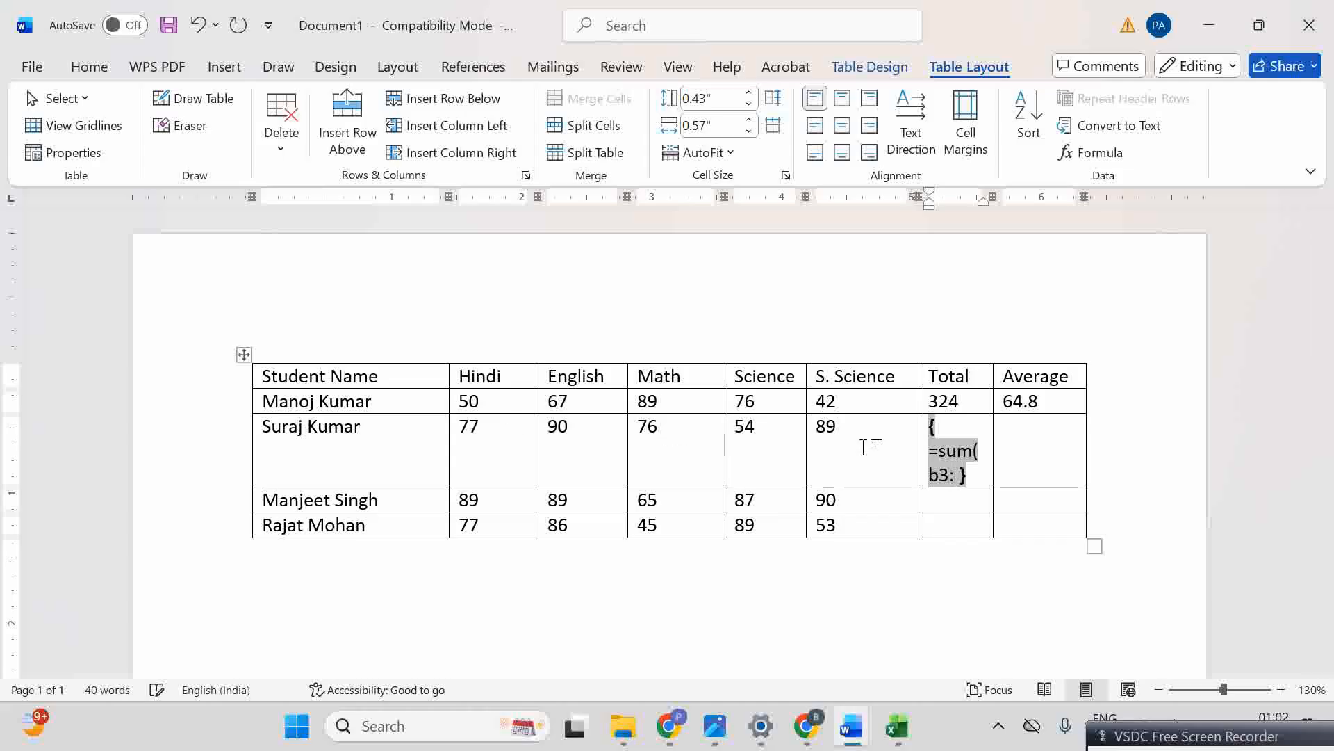
text(3))
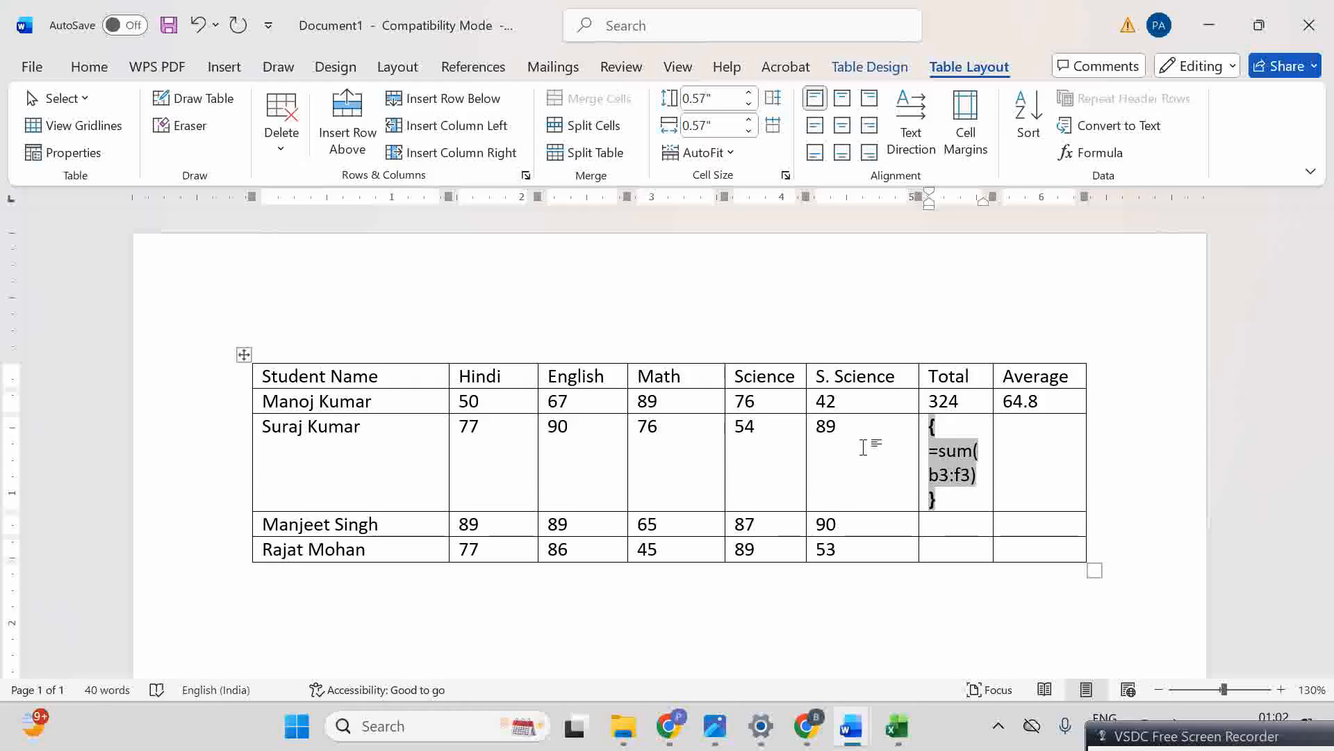
key(F9)
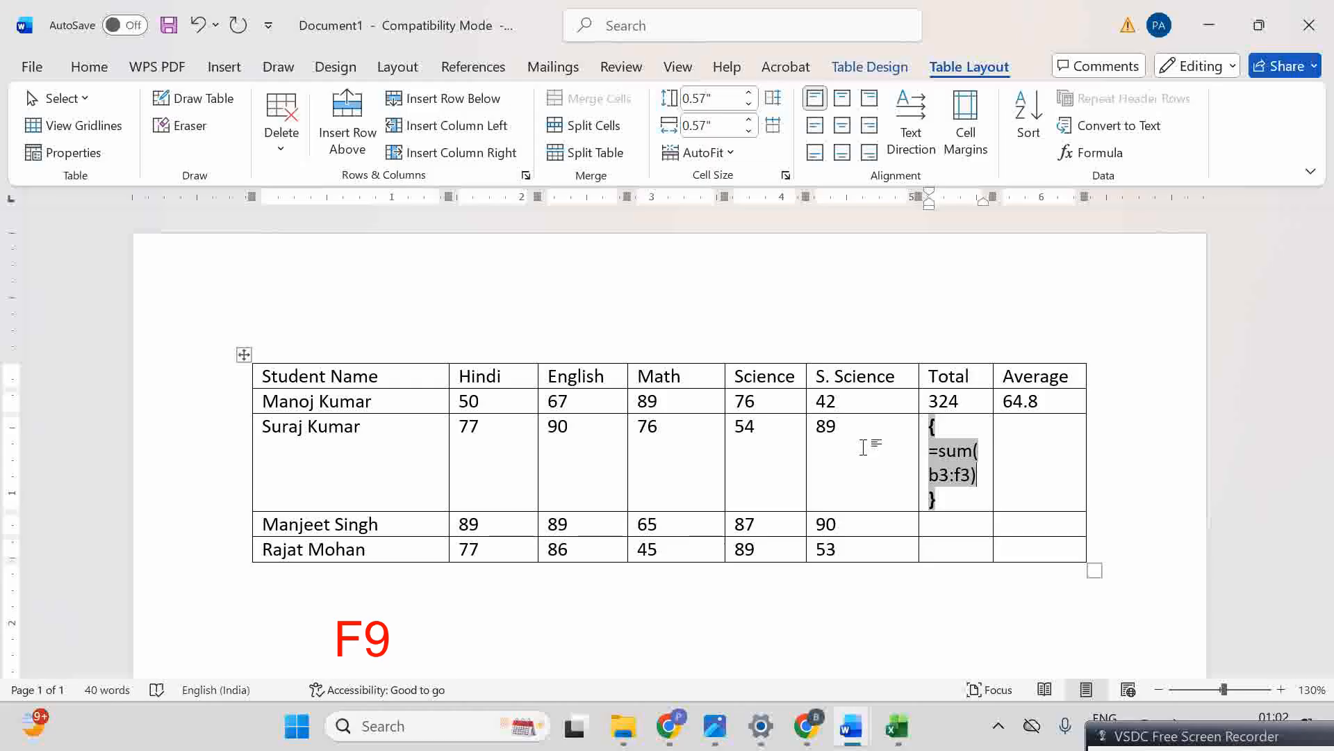
key(F9)
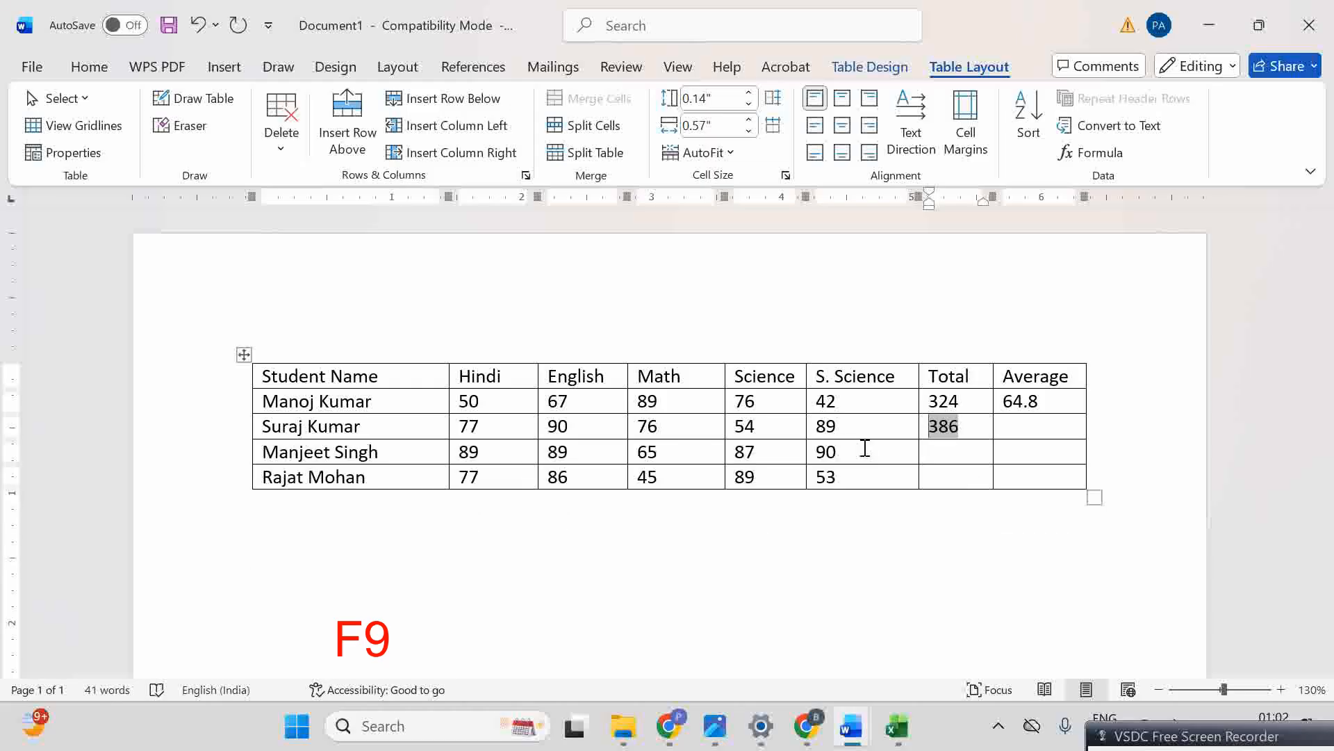
- Insert the field code =average(b3:f3) in the second student's Average cell and update it to calculate the average
click(1036, 432)
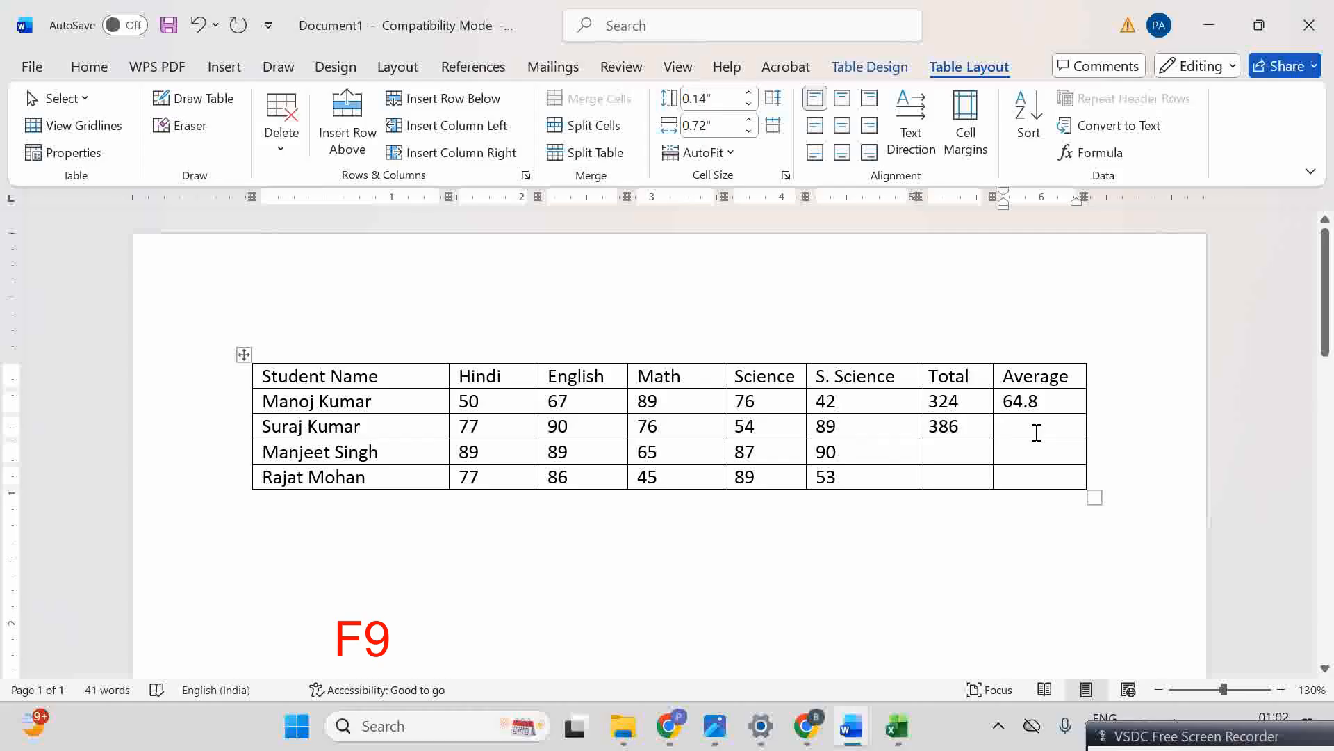
key(ctrl+F9)
text(=)
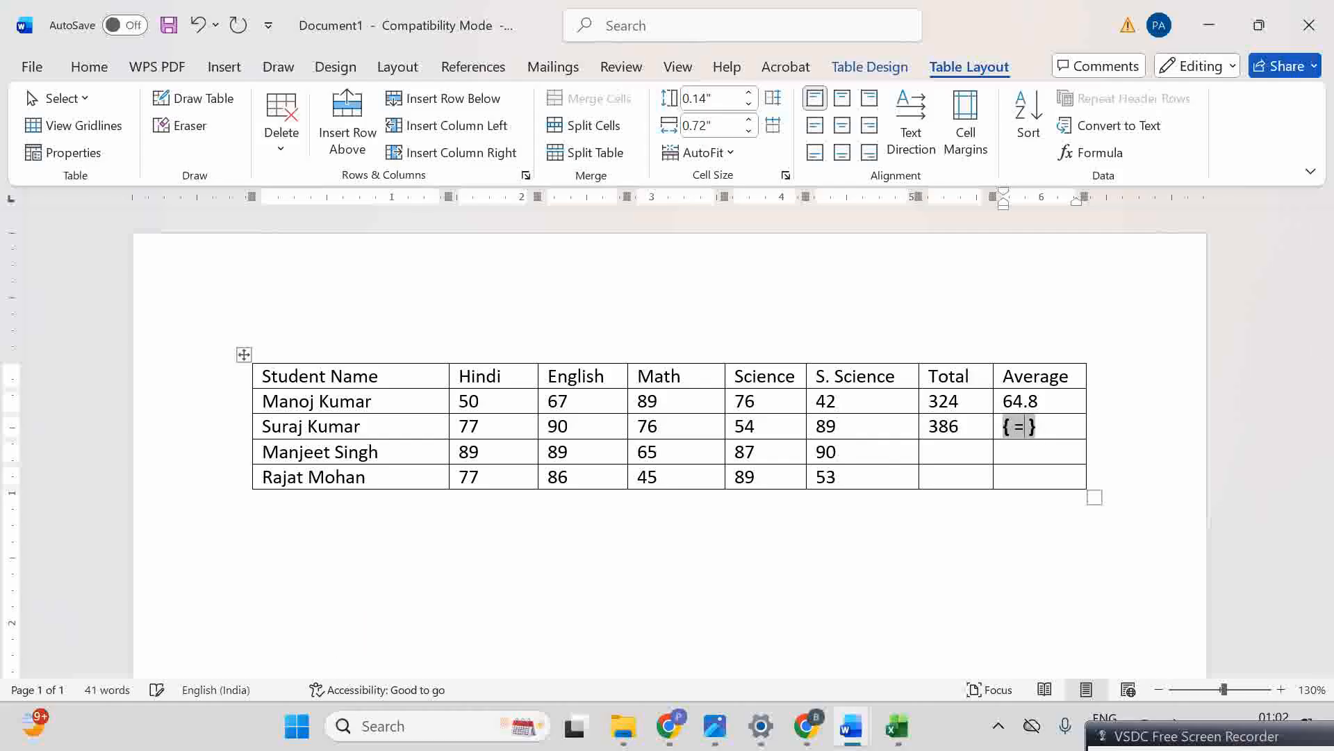
text(avera)
text(ge)
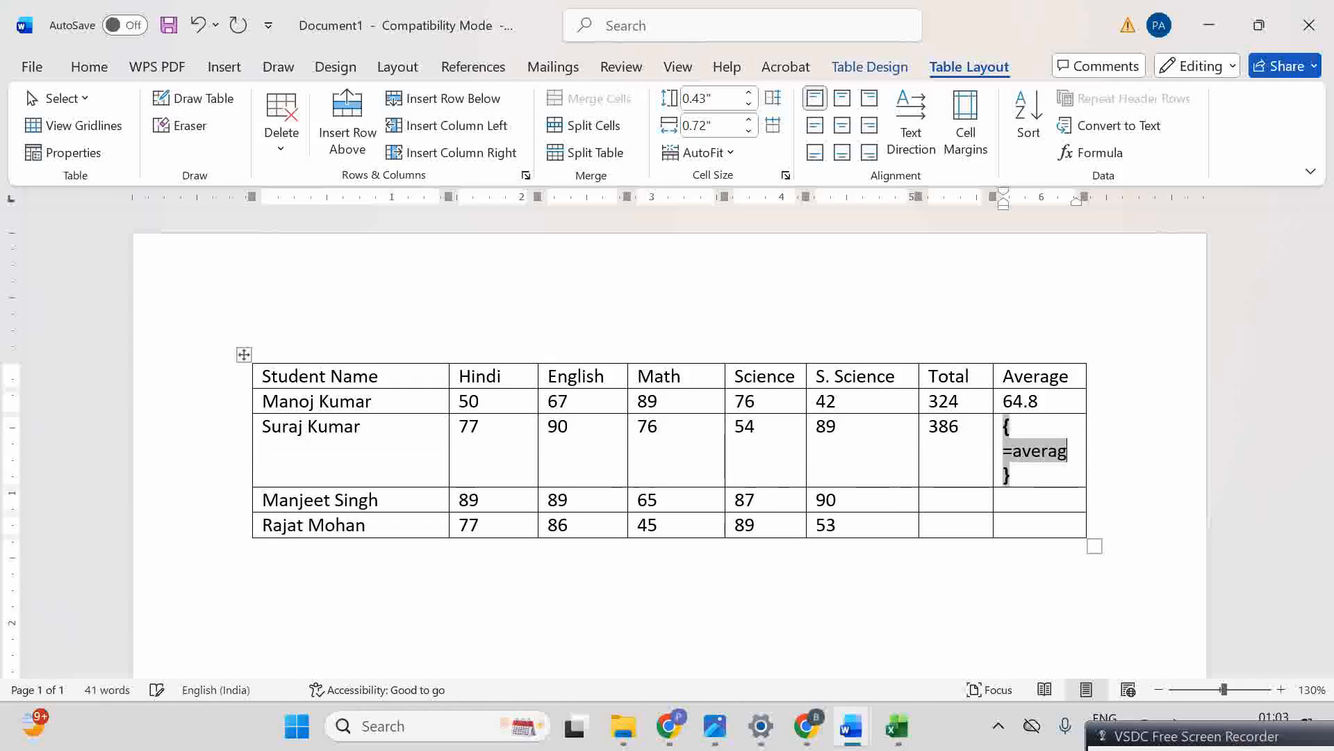
text(()
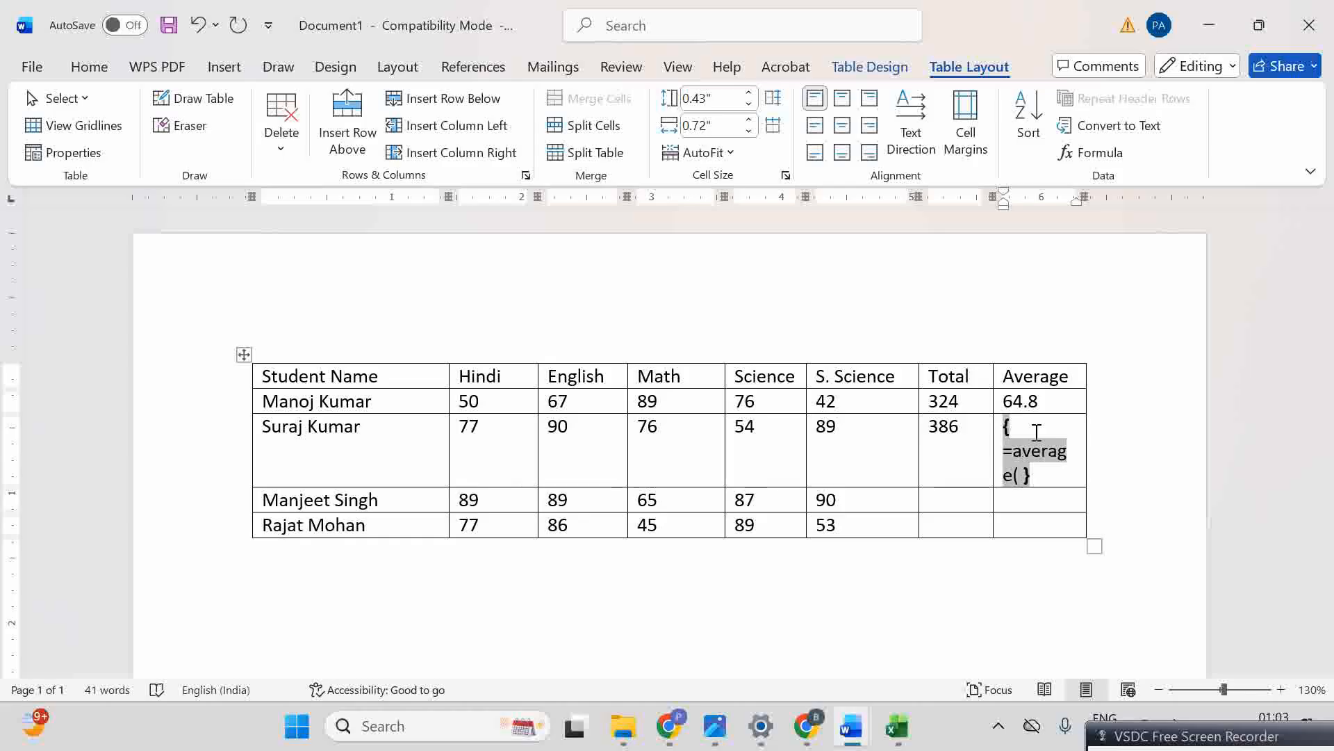
text(b3:f)
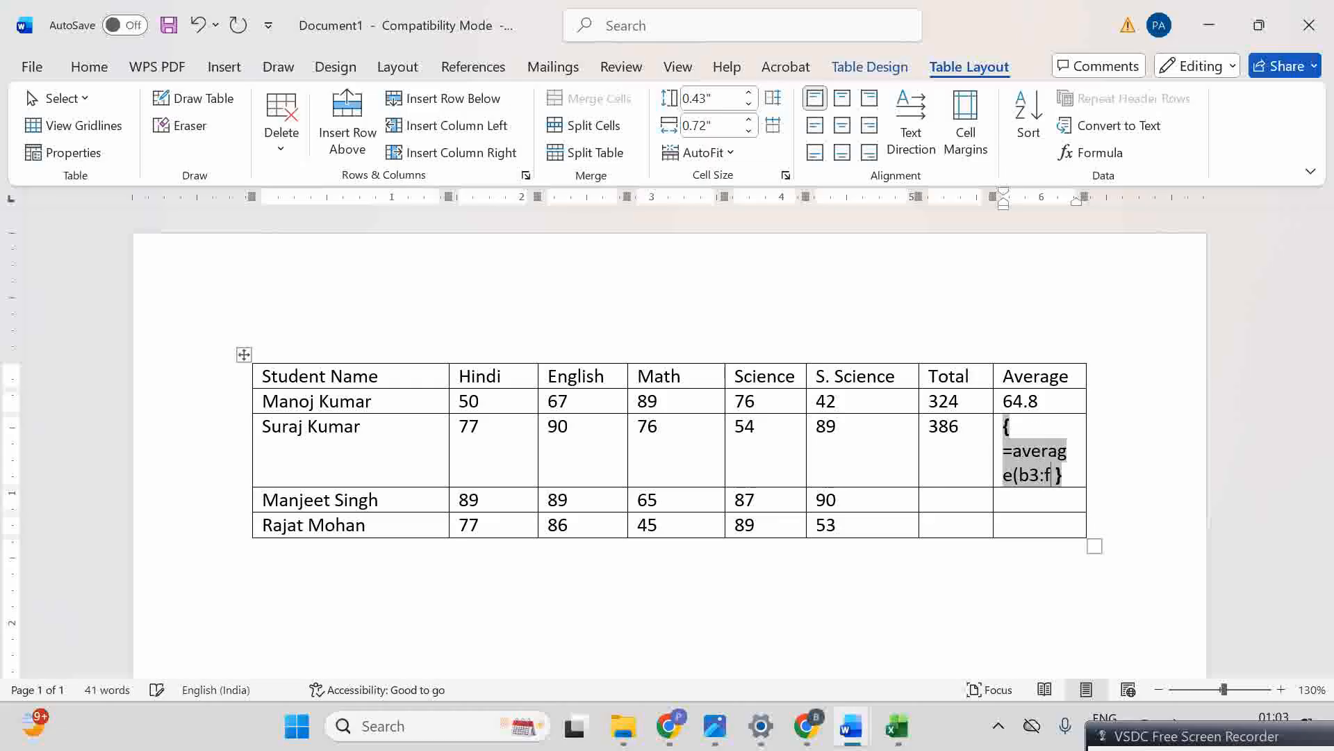
text(3))
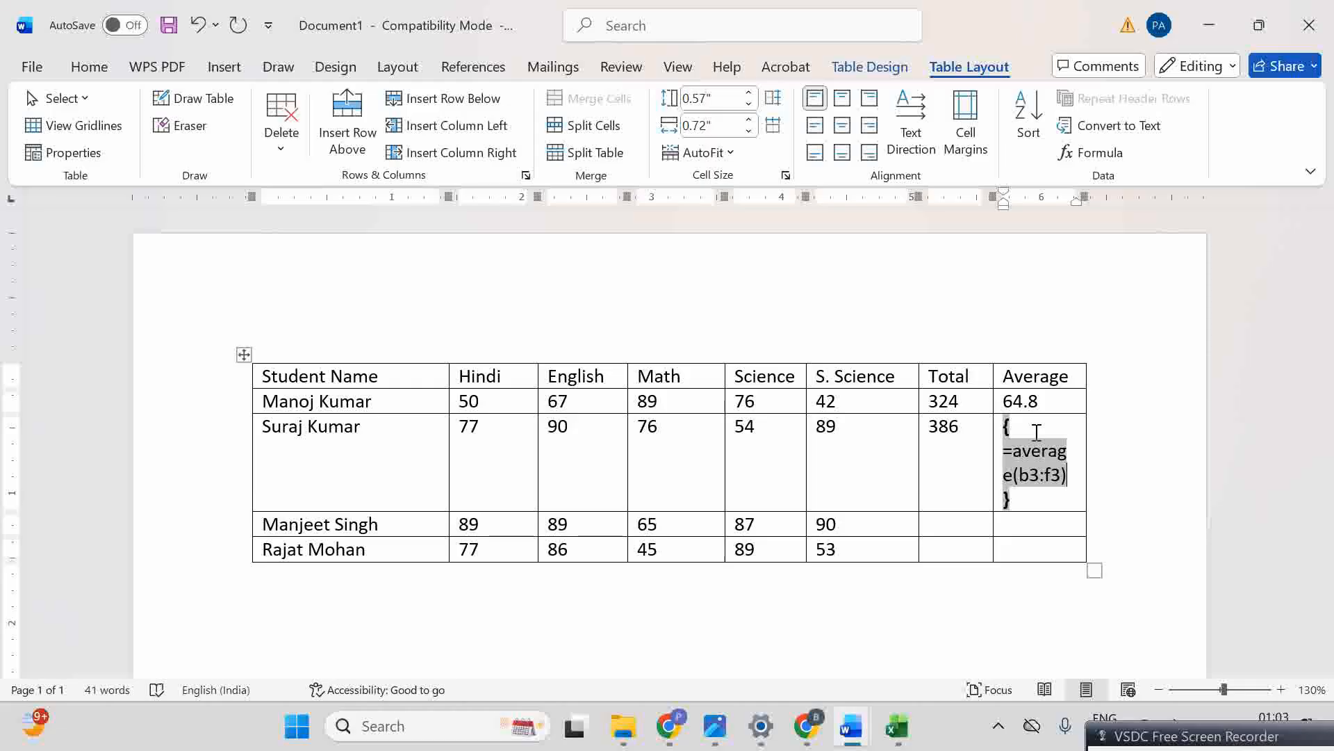
key(F9)
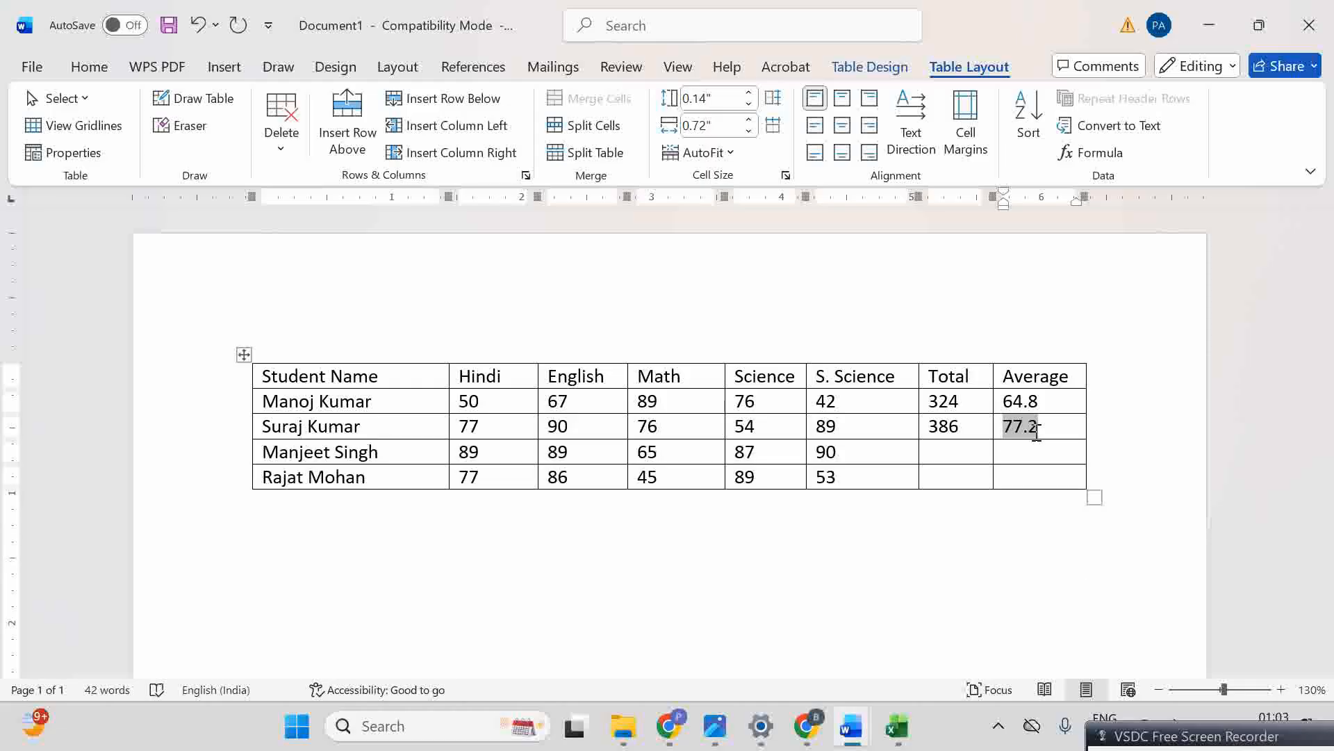
- Sort the four student rows, leaving out the header row, by Column 1 as text in ascending order
click(976, 456)
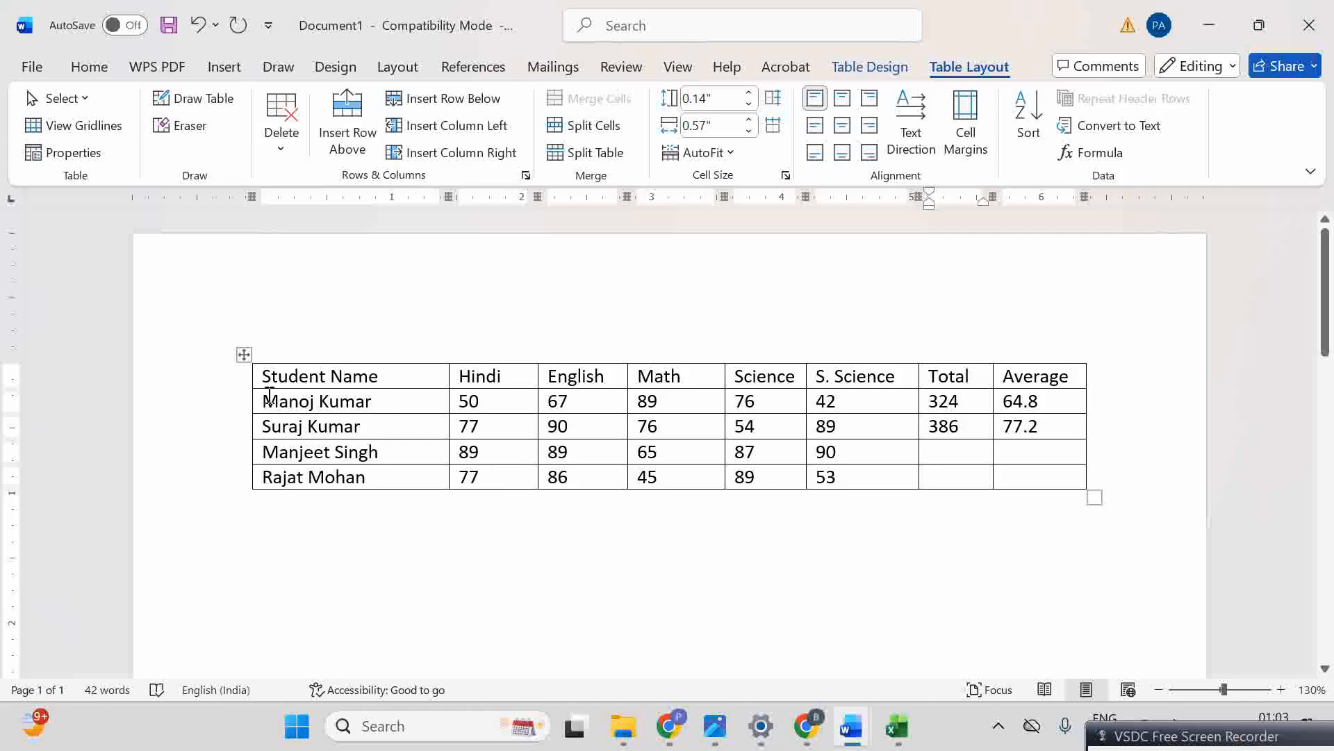
drag(269, 396, 1065, 469)
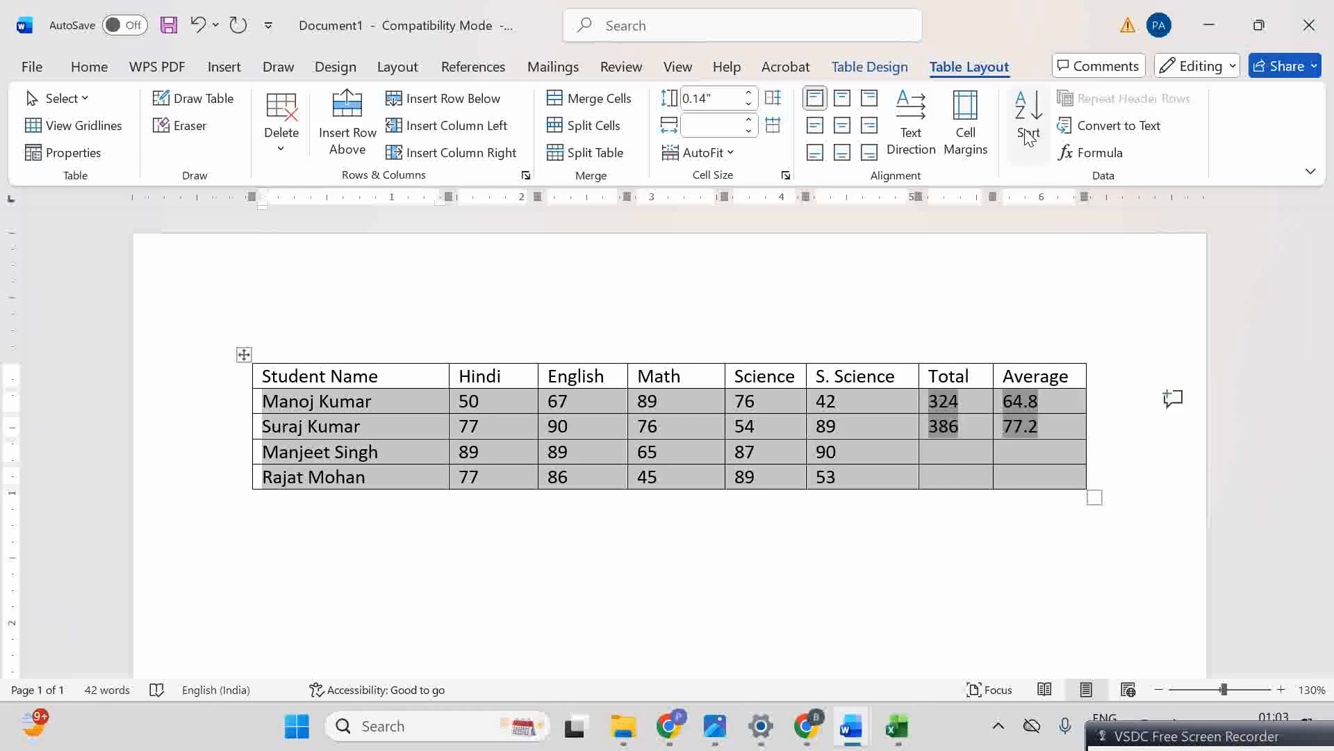
click(1029, 135)
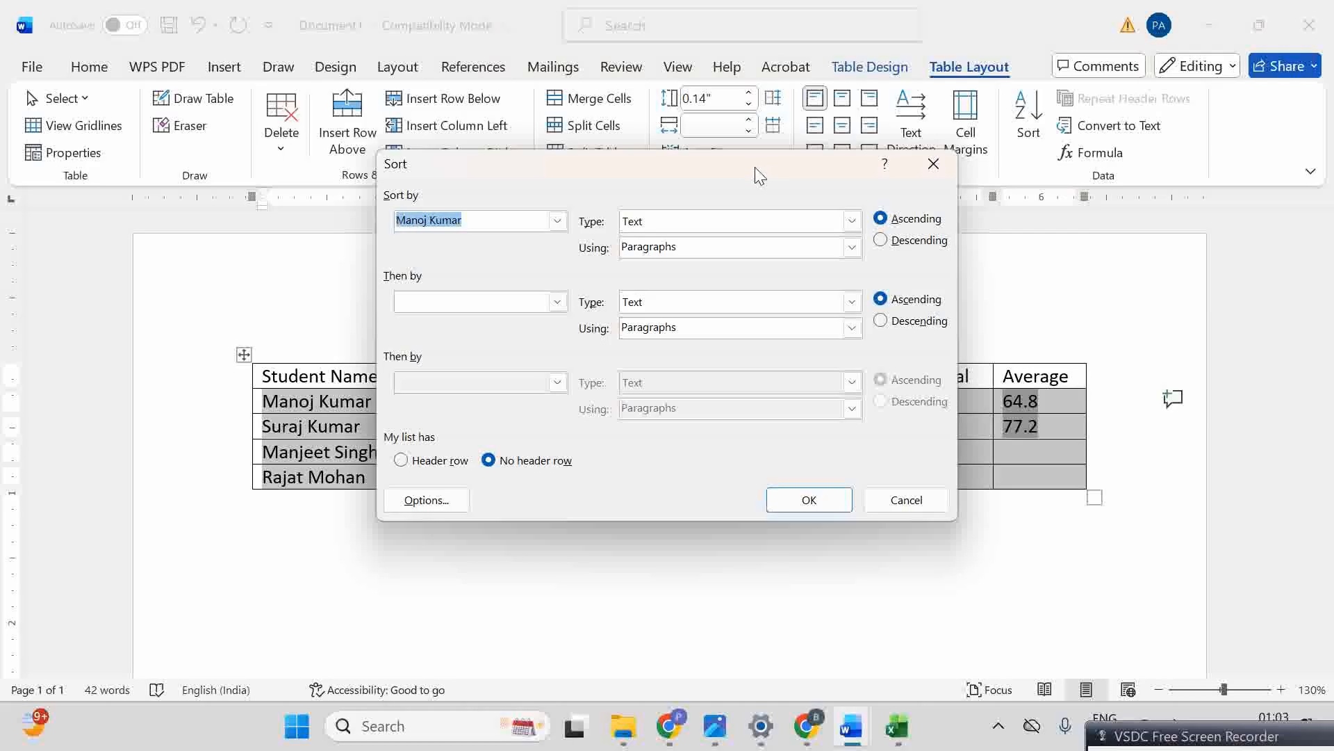
drag(757, 176, 943, 217)
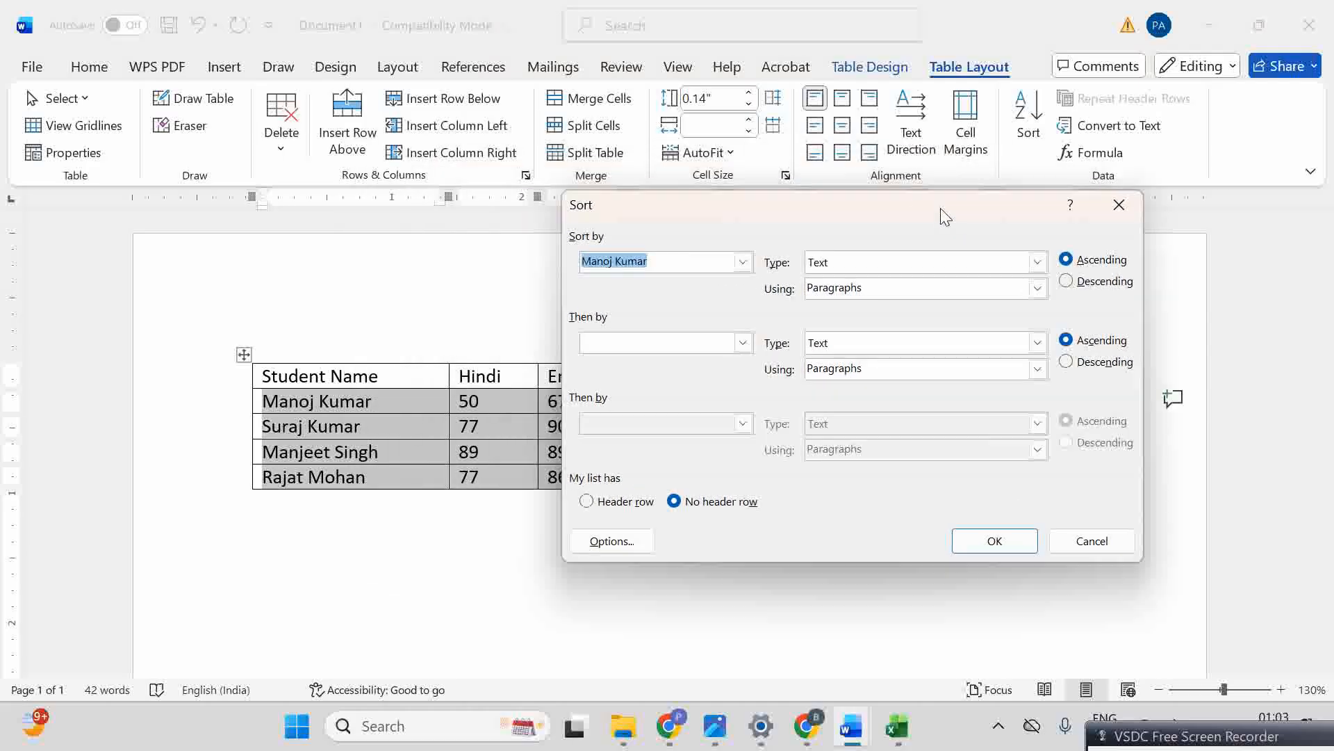
click(744, 264)
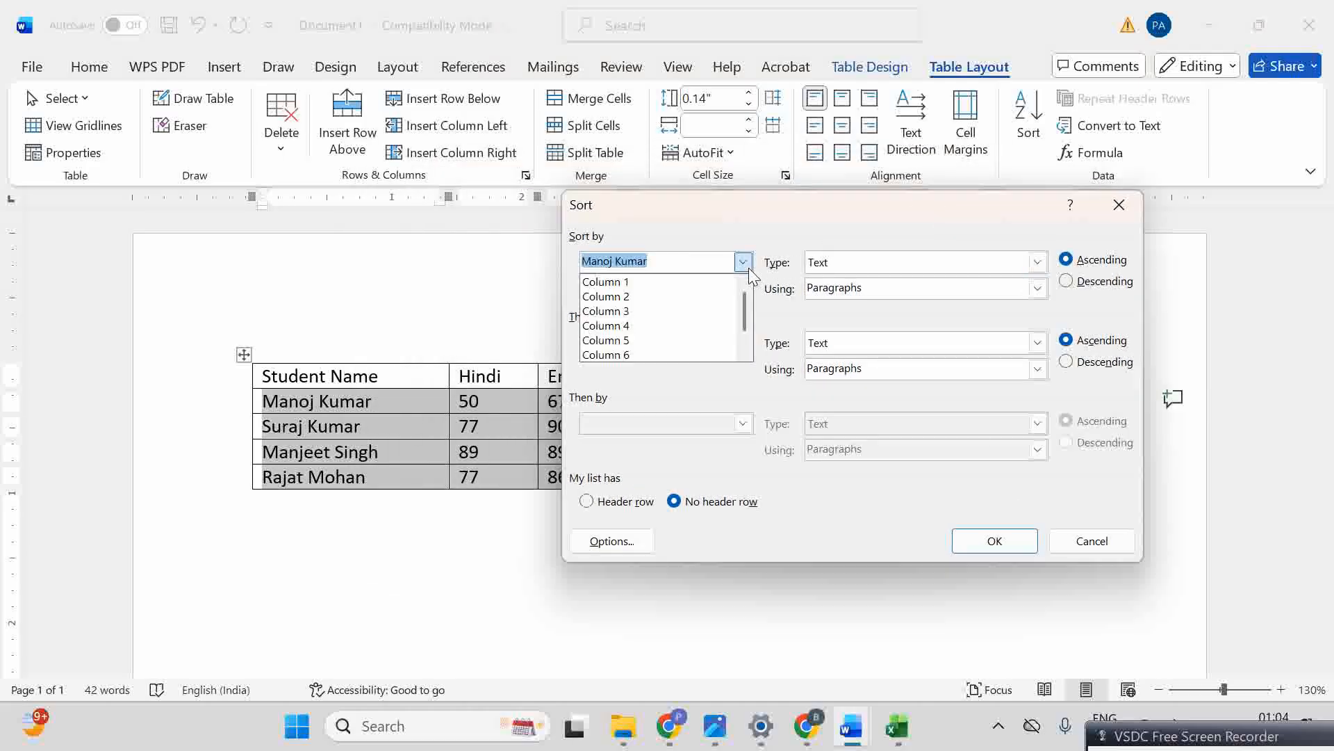
click(659, 287)
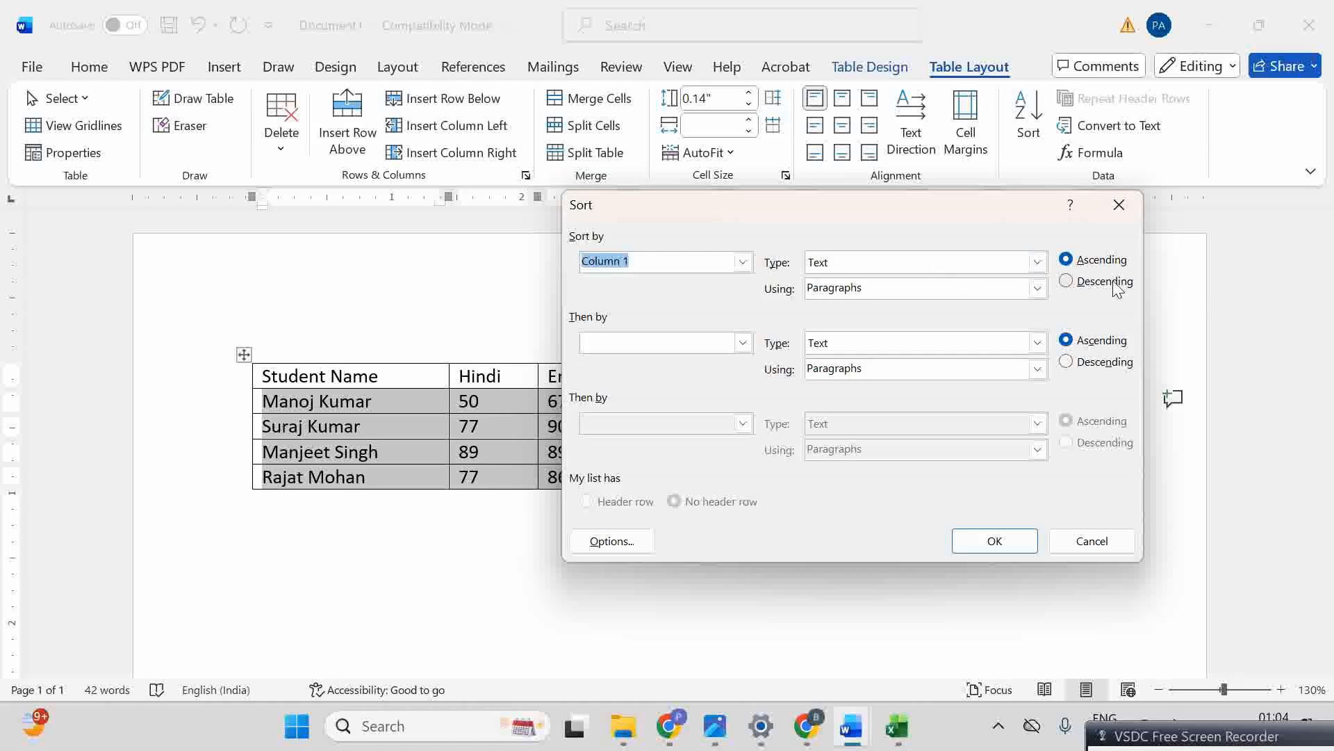
click(987, 540)
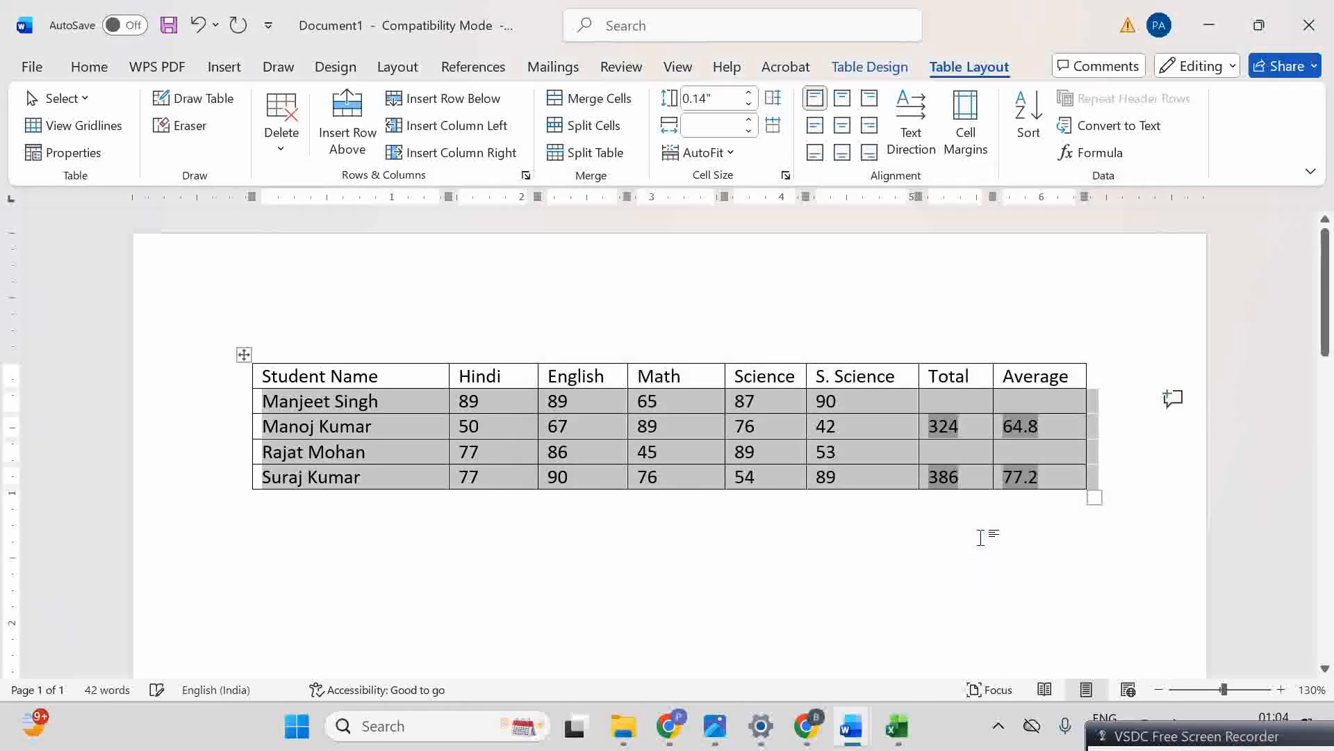
click(1034, 454)
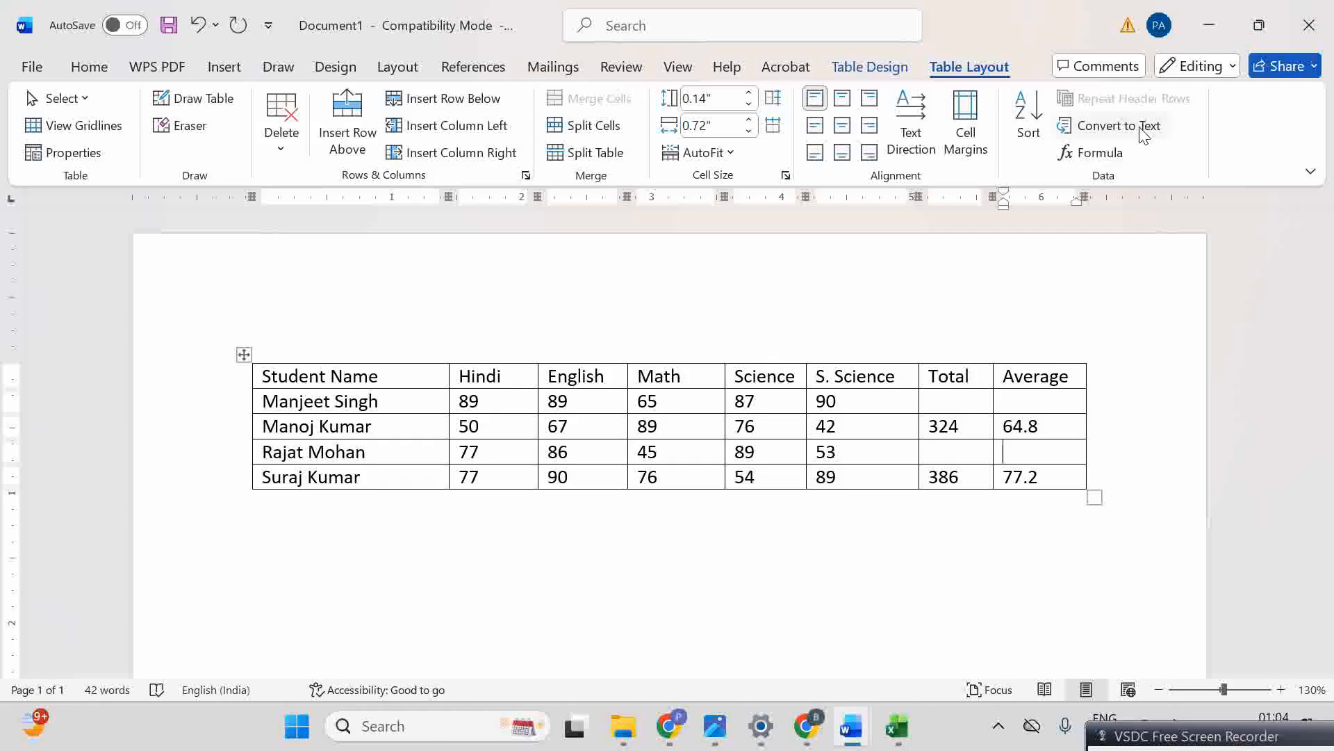
click(1145, 347)
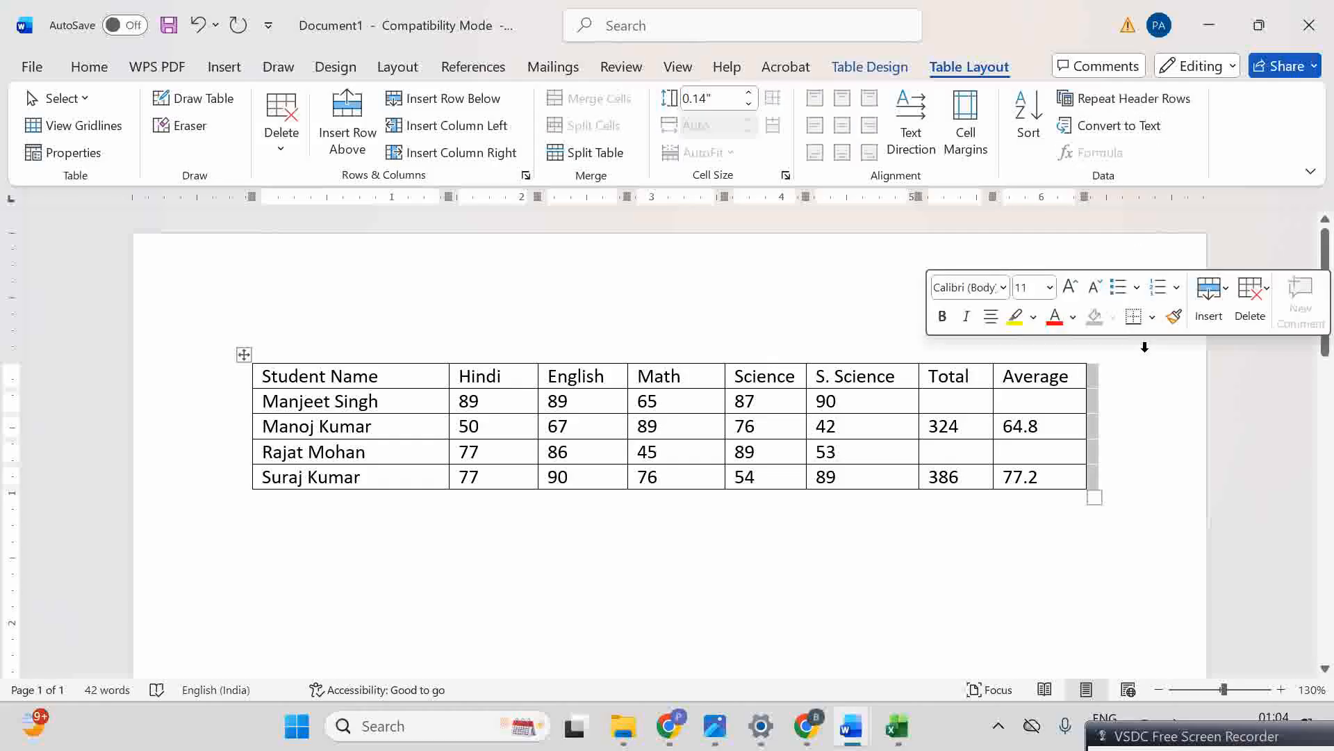
click(992, 418)
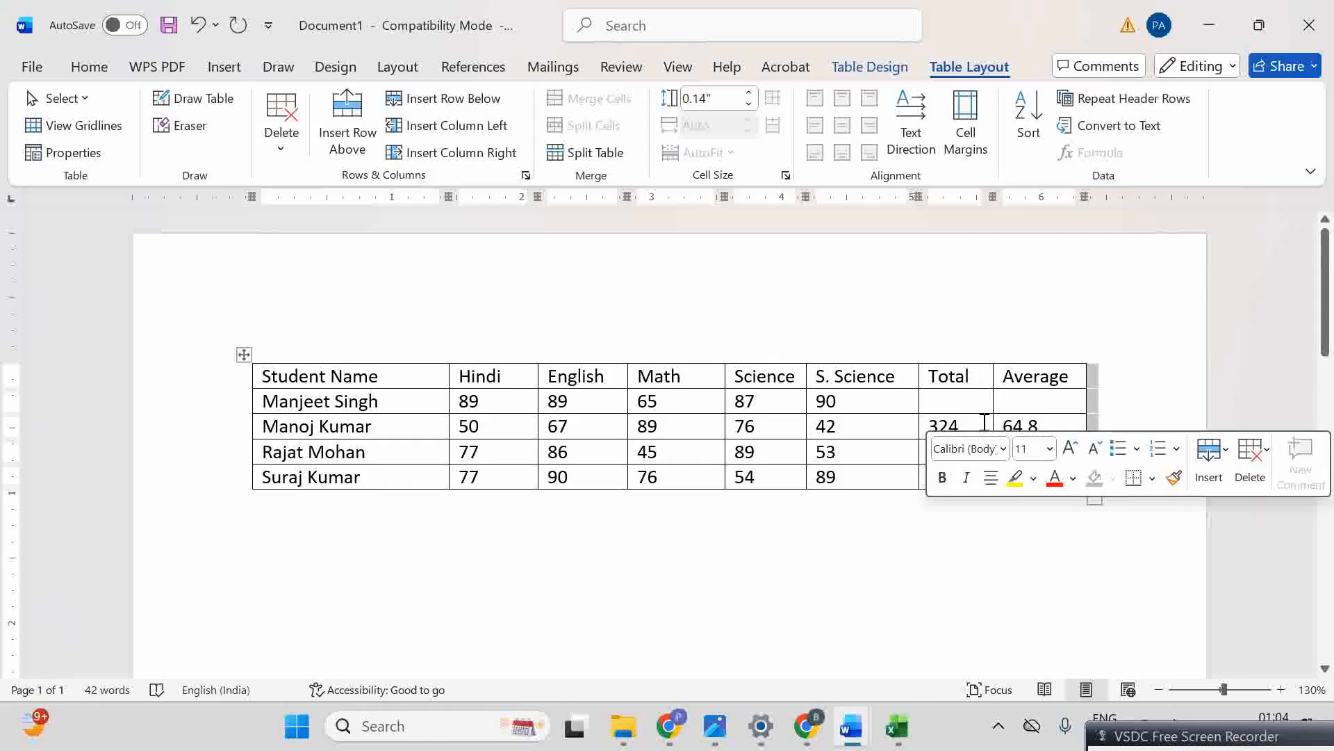
click(879, 422)
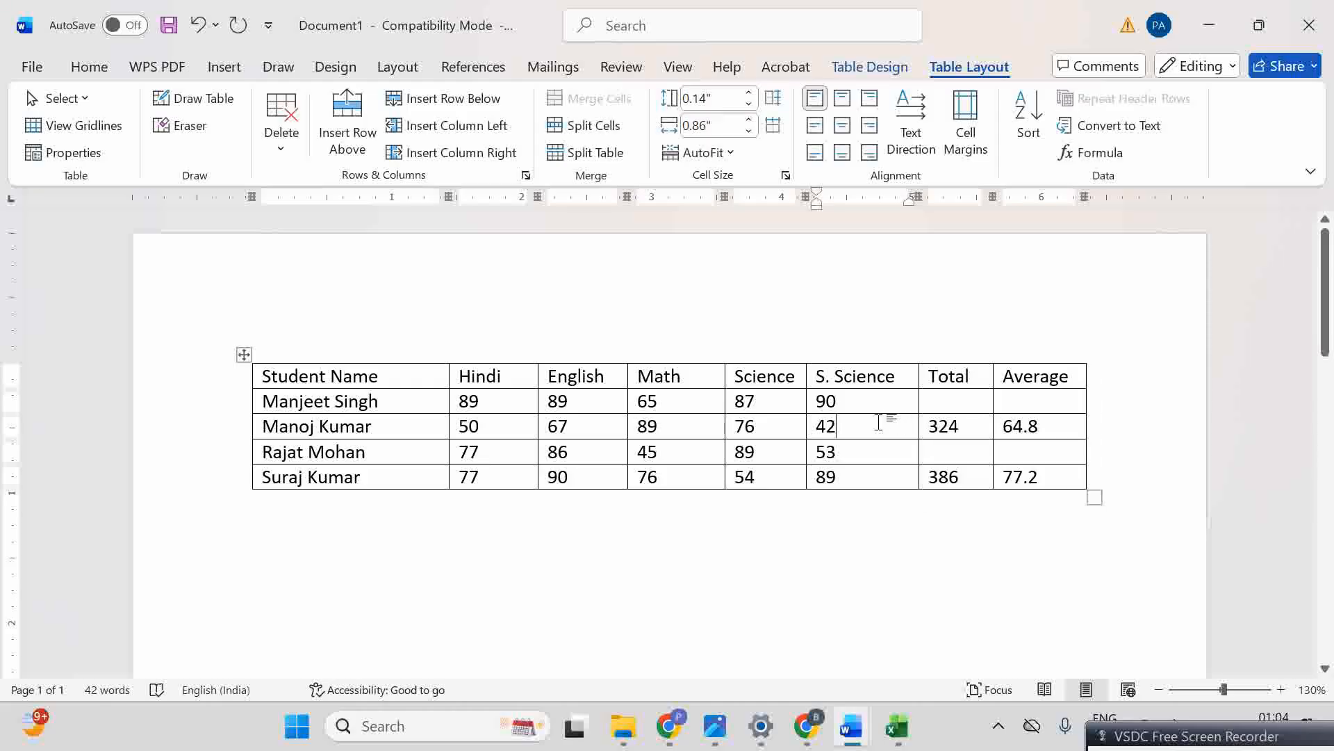
click(877, 449)
- Convert the student marks table to text separated with tabs
click(780, 429)
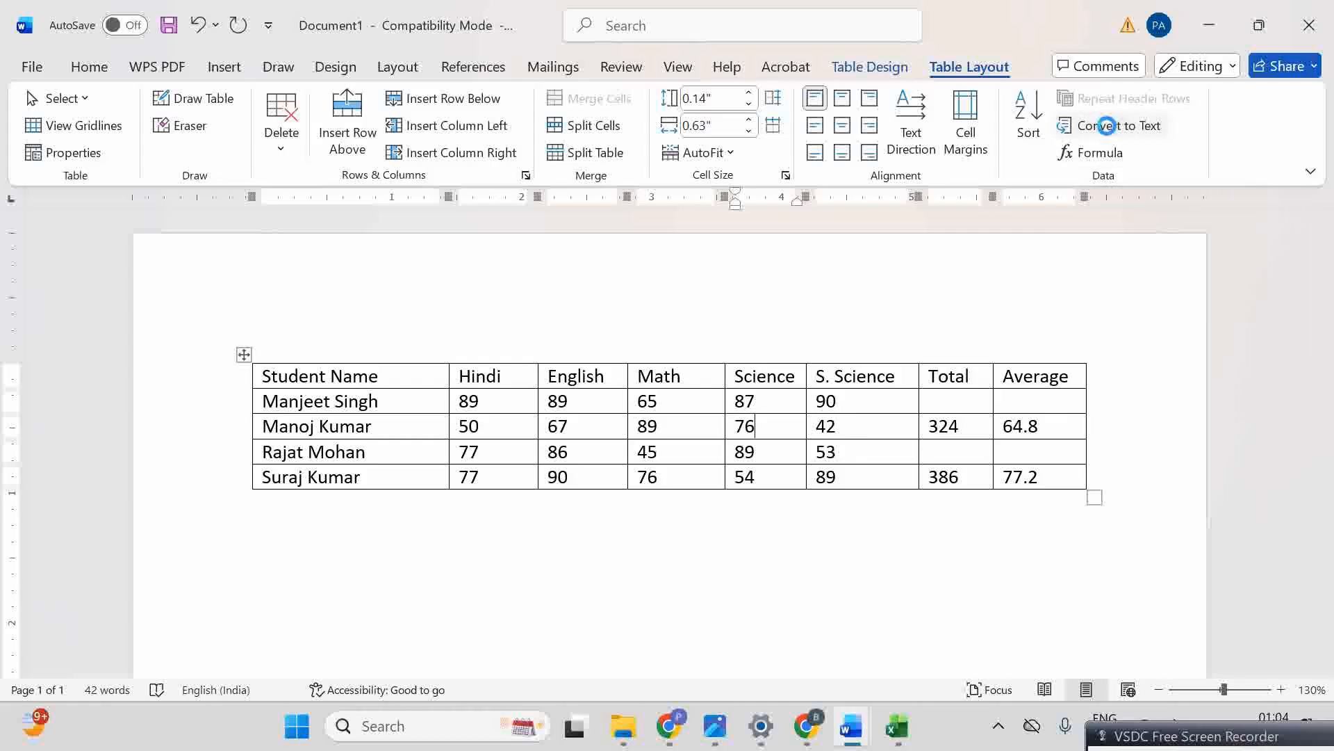
click(1112, 129)
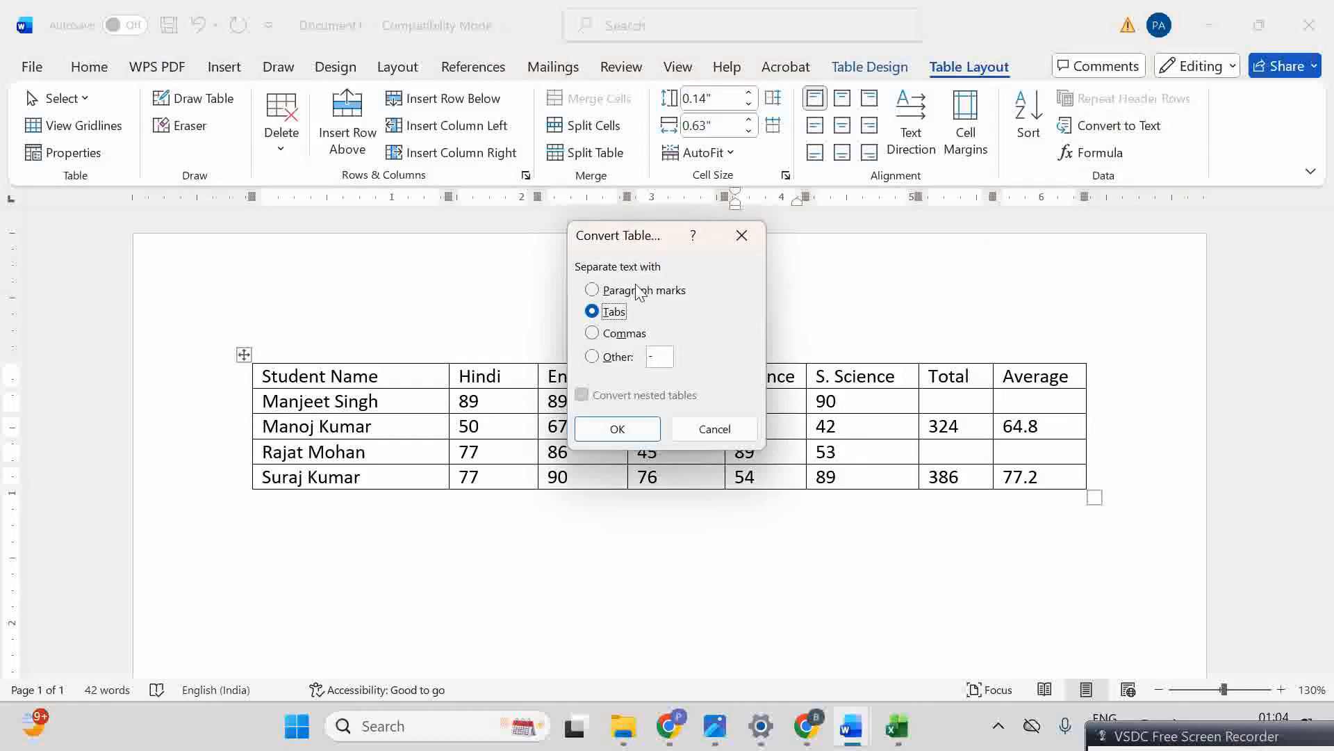
click(603, 425)
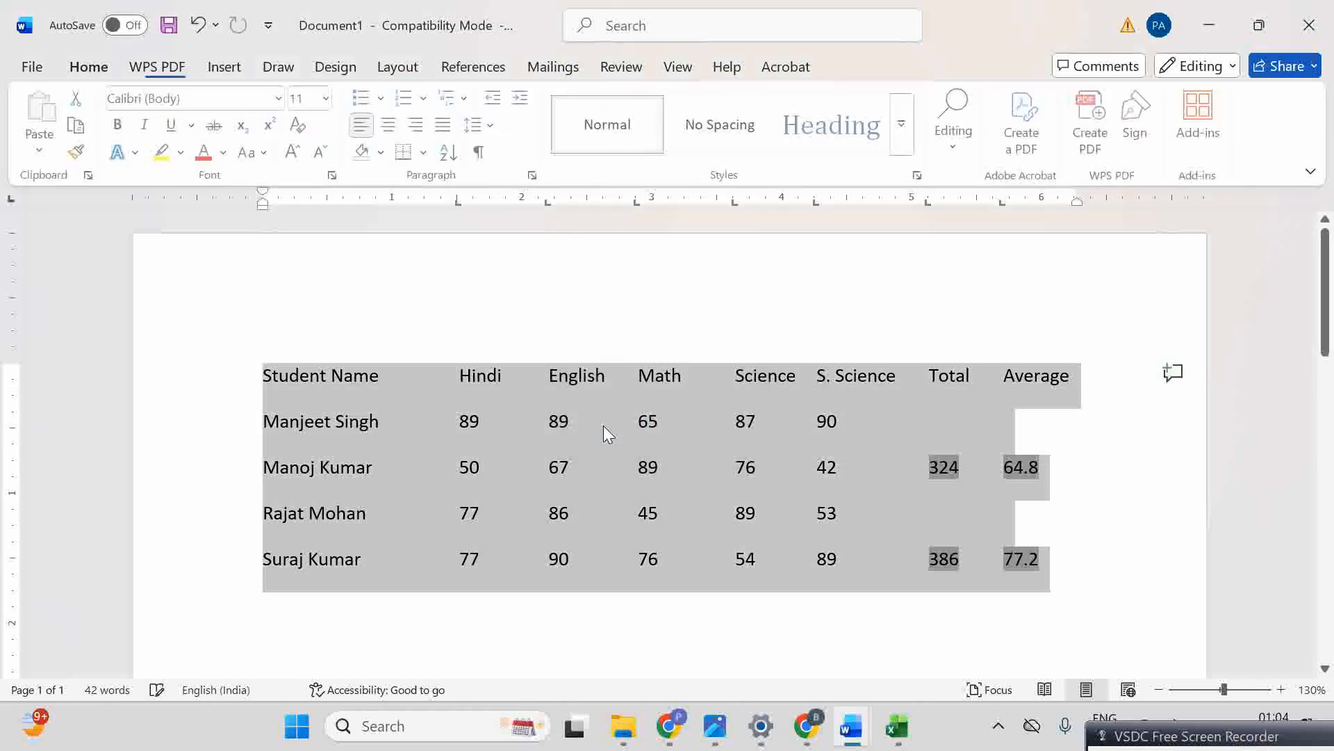
click(740, 320)
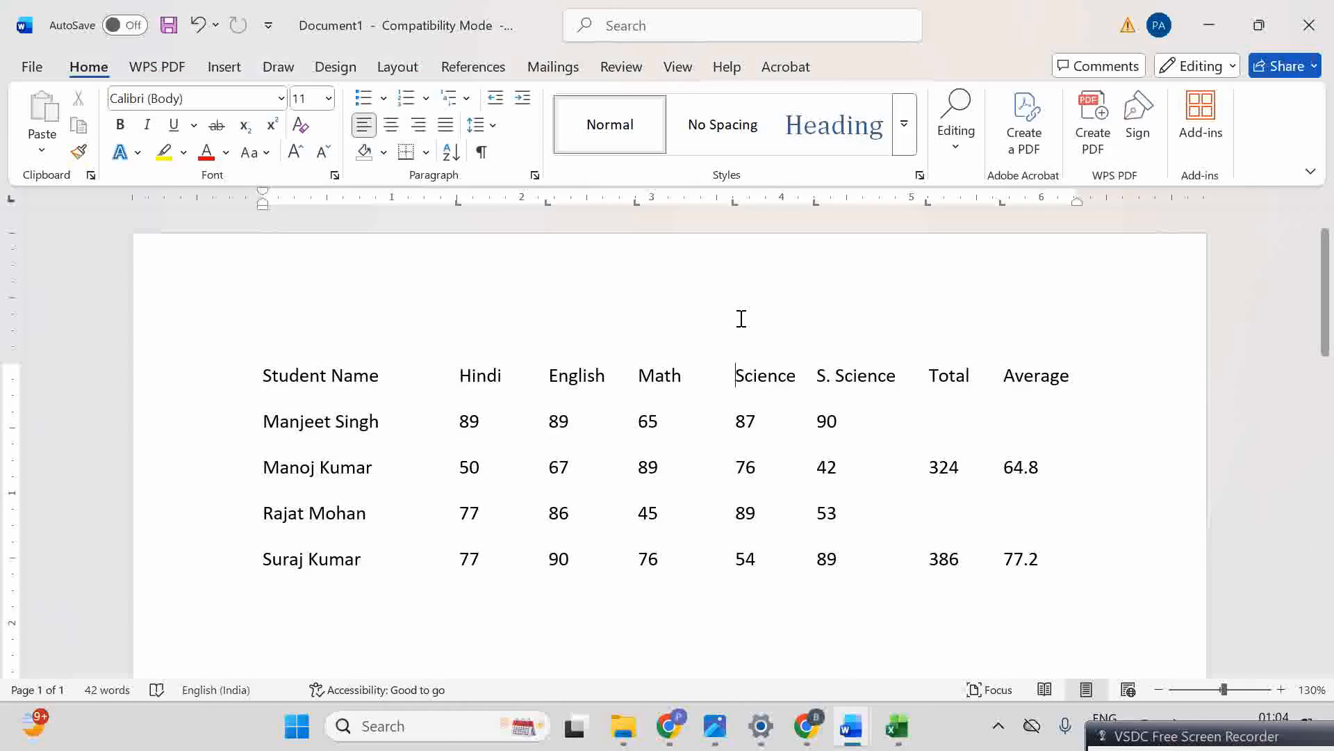
- Convert all the tab-separated student marks text, including the heading line, into a table with 8 columns, fixed auto column width and text separated at tabs
click(489, 375)
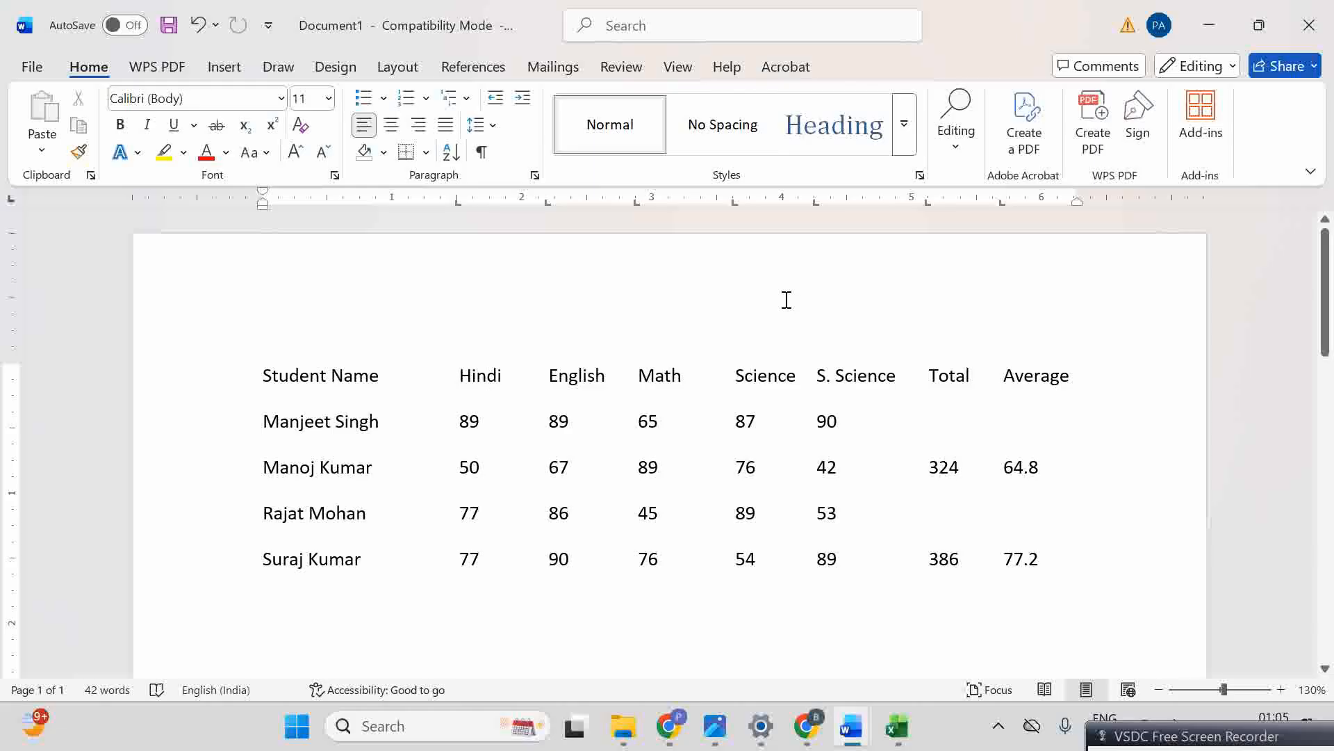
key(alt+n)
click(320, 376)
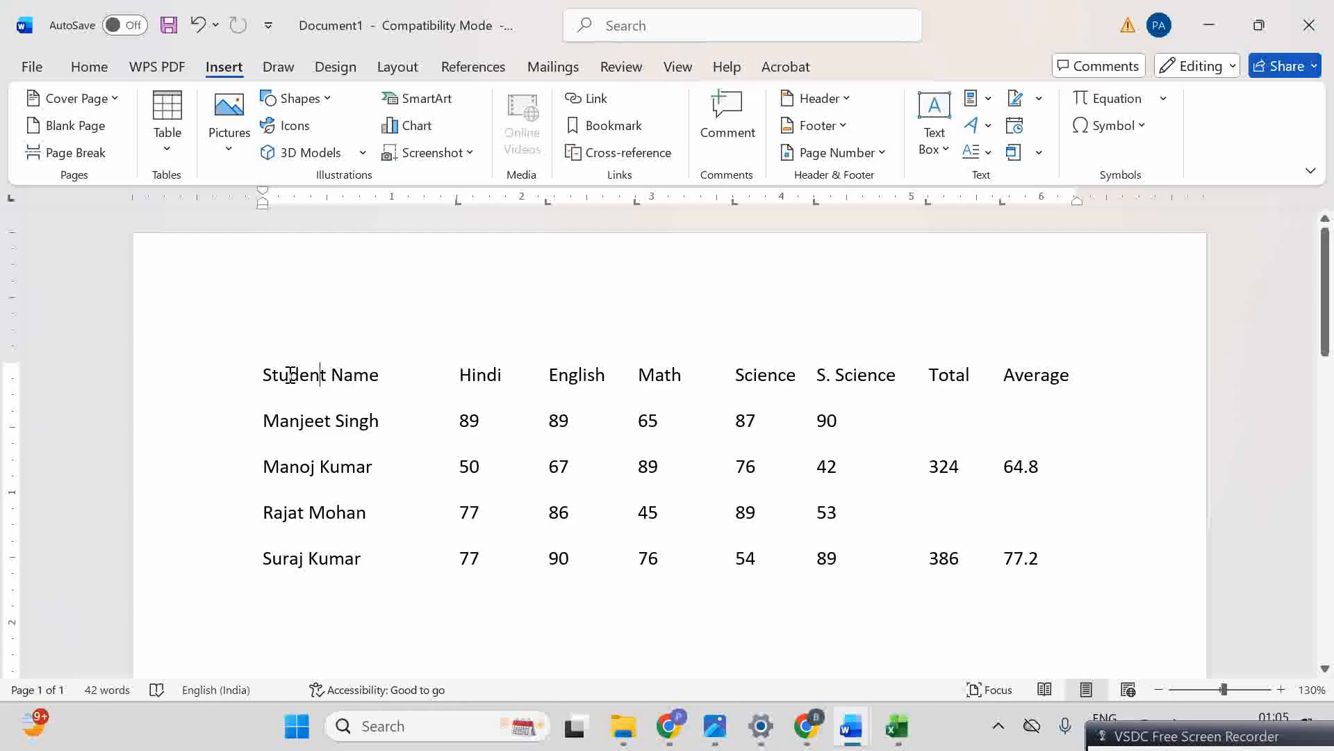
click(264, 366)
drag(267, 365, 1073, 571)
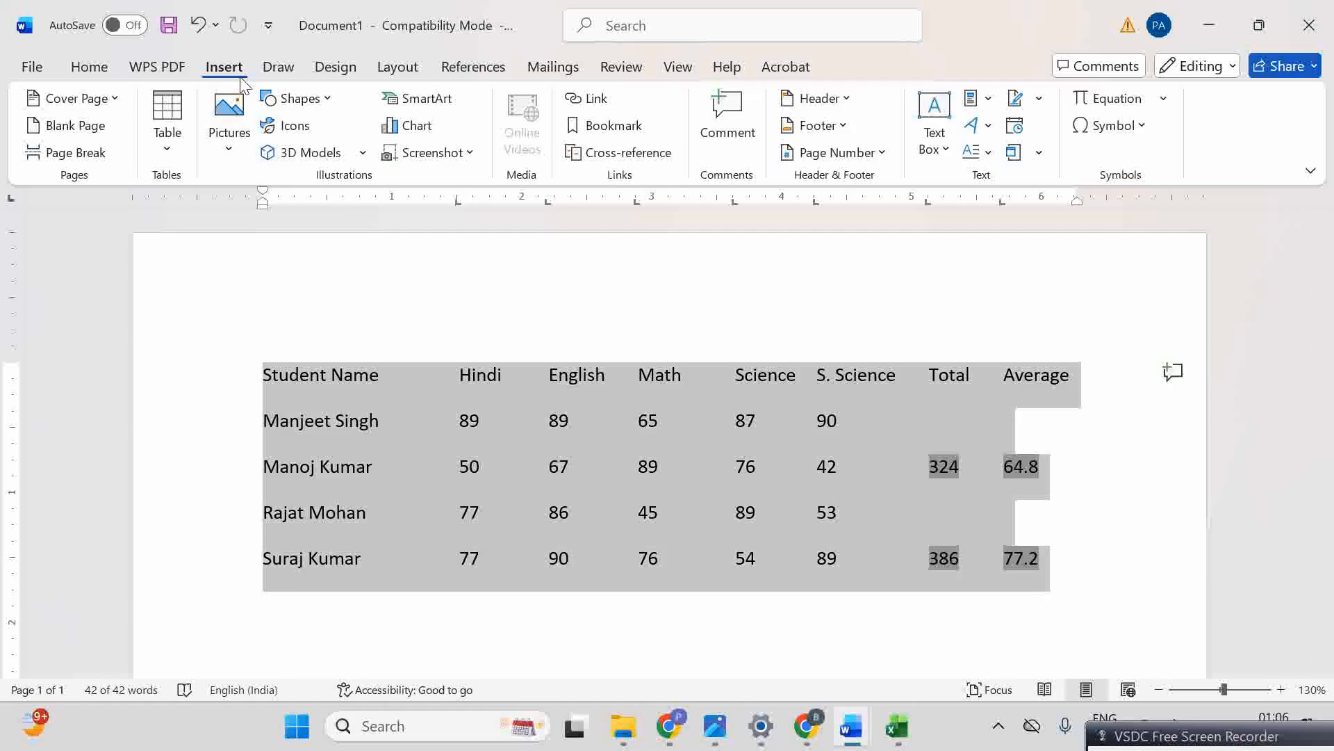
click(167, 152)
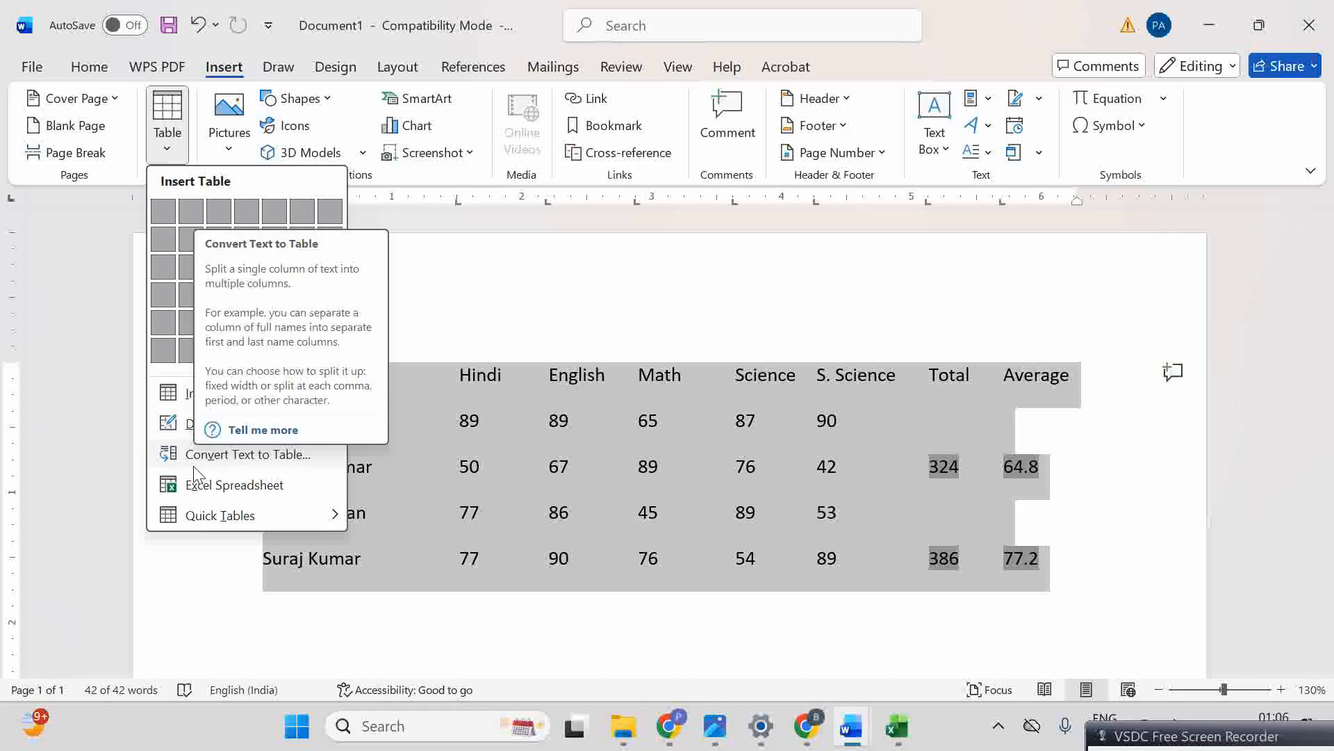
click(231, 456)
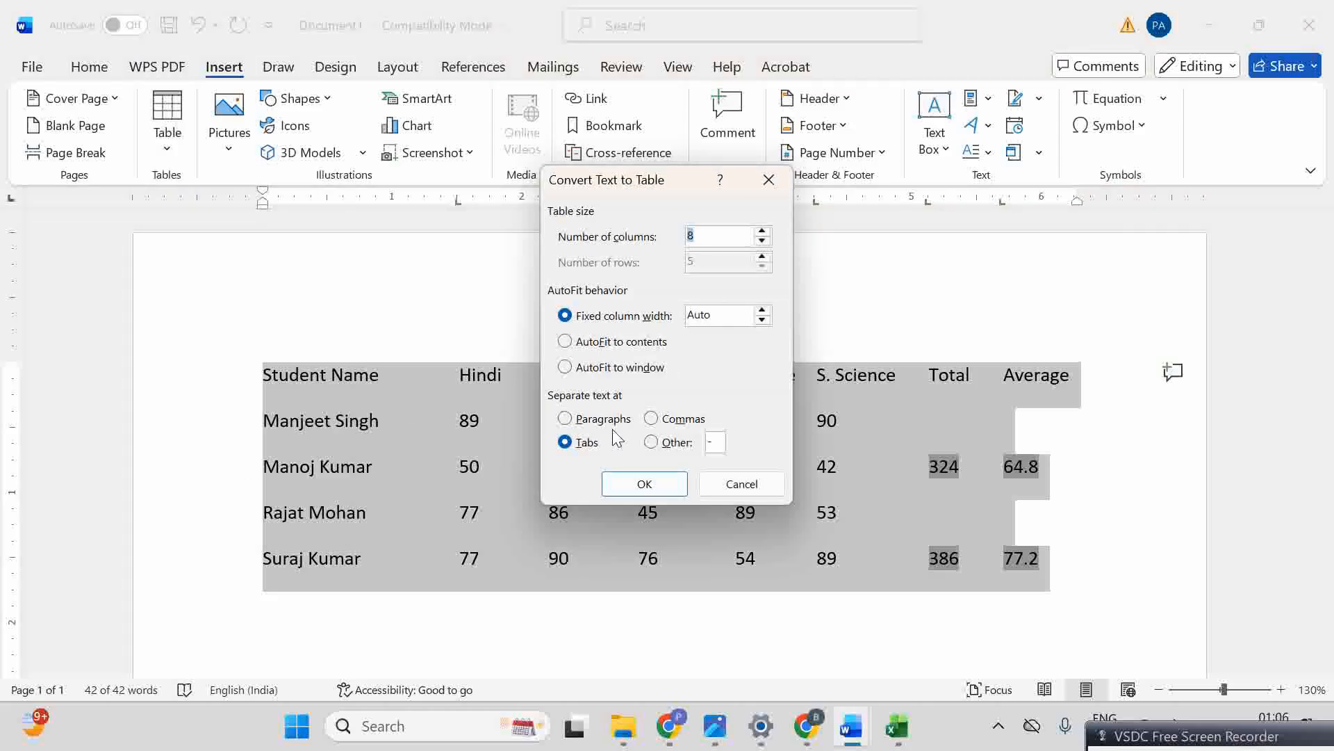
click(641, 484)
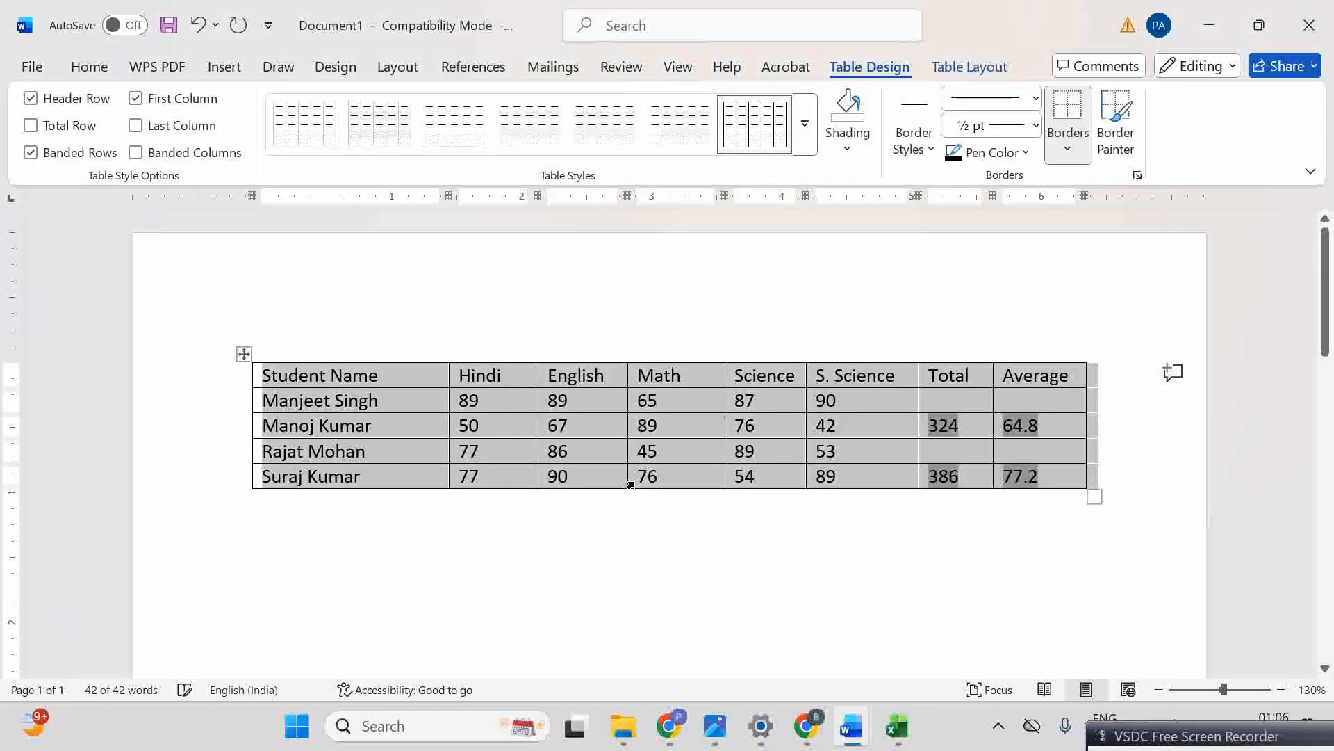
click(656, 589)
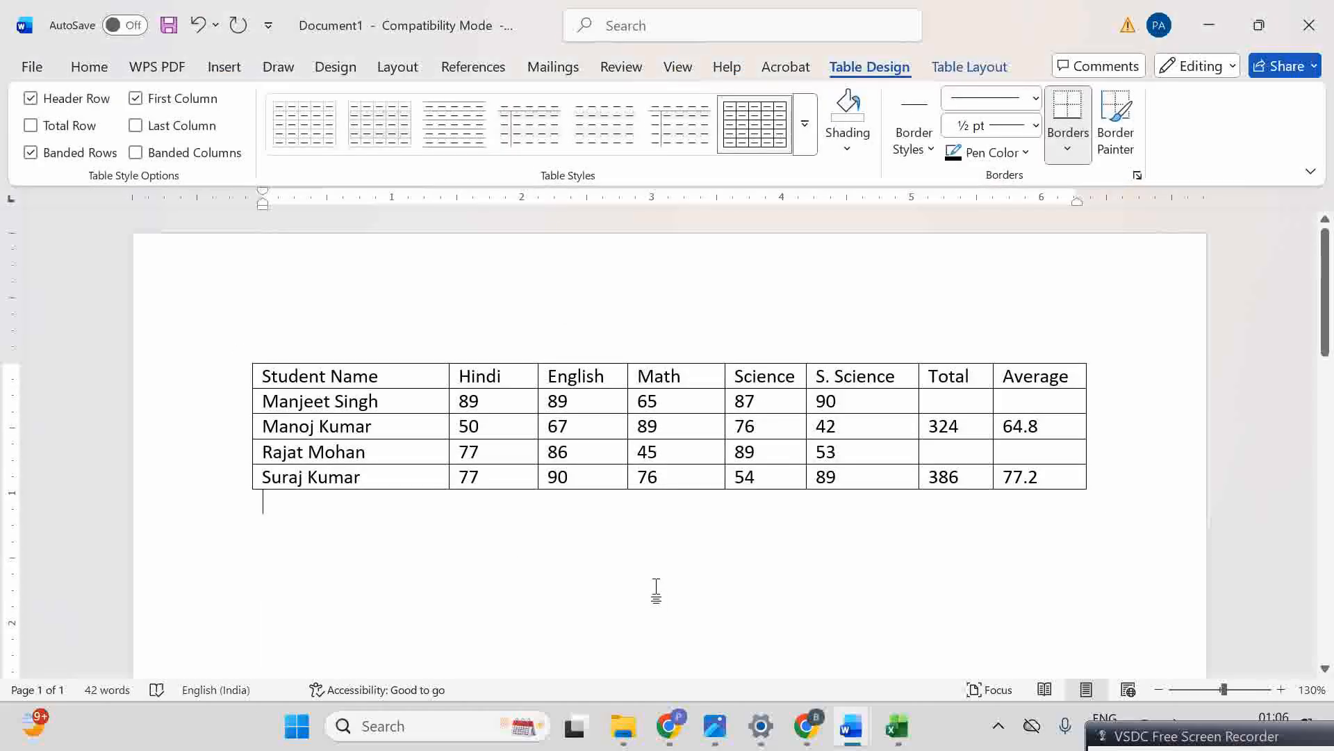
- Delete the entire student marks table from the document
click(615, 424)
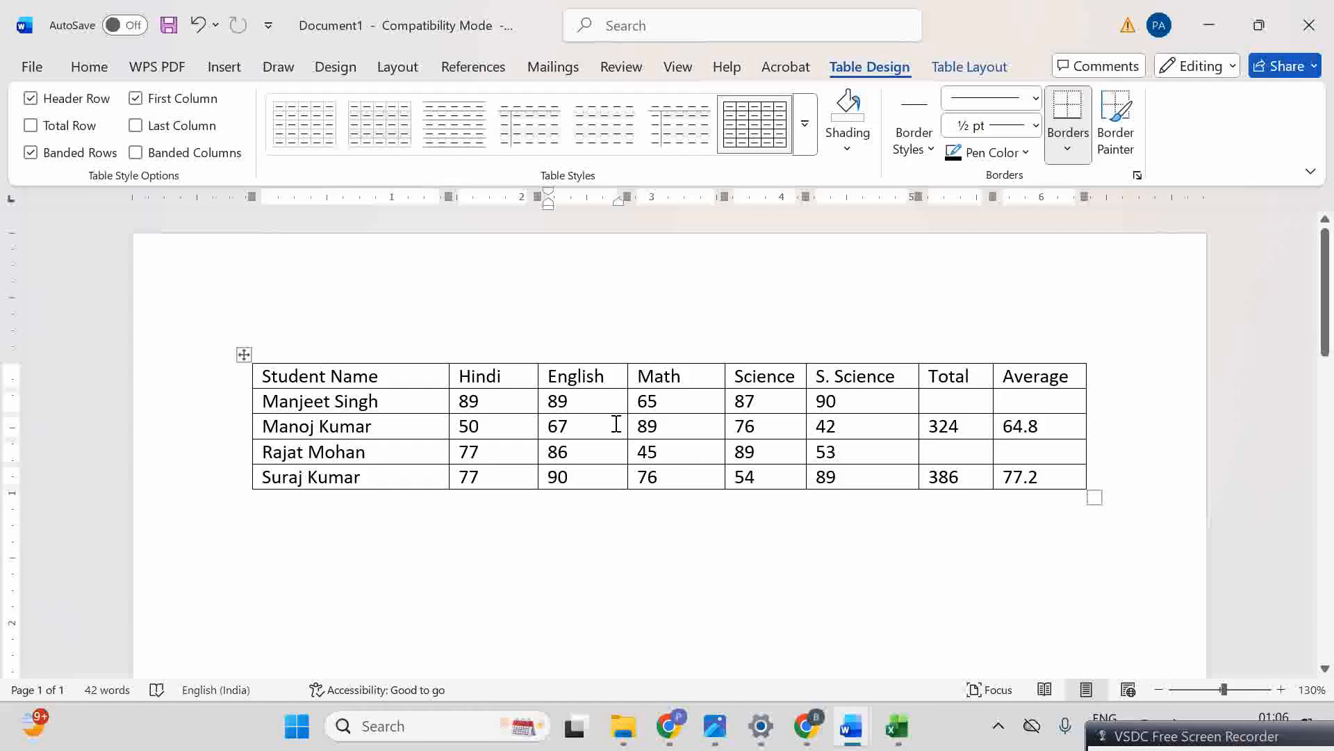
click(244, 355)
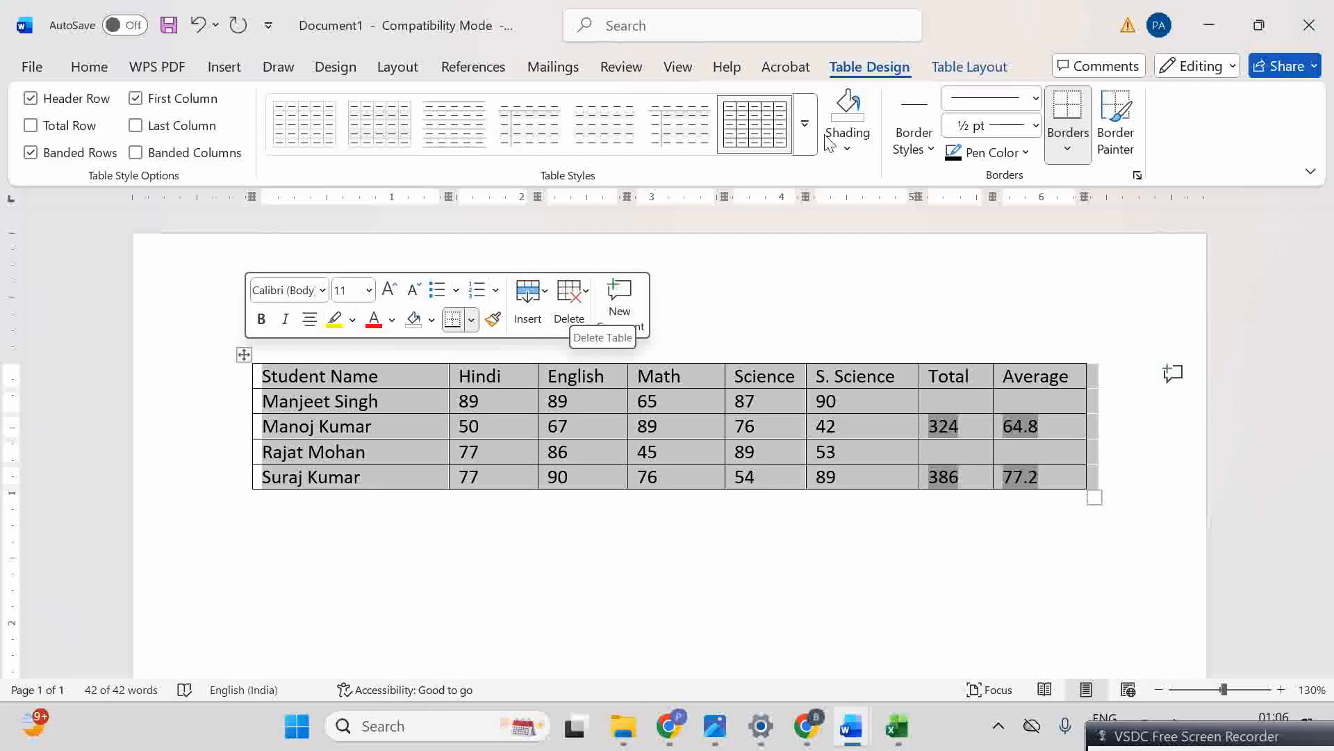
click(977, 67)
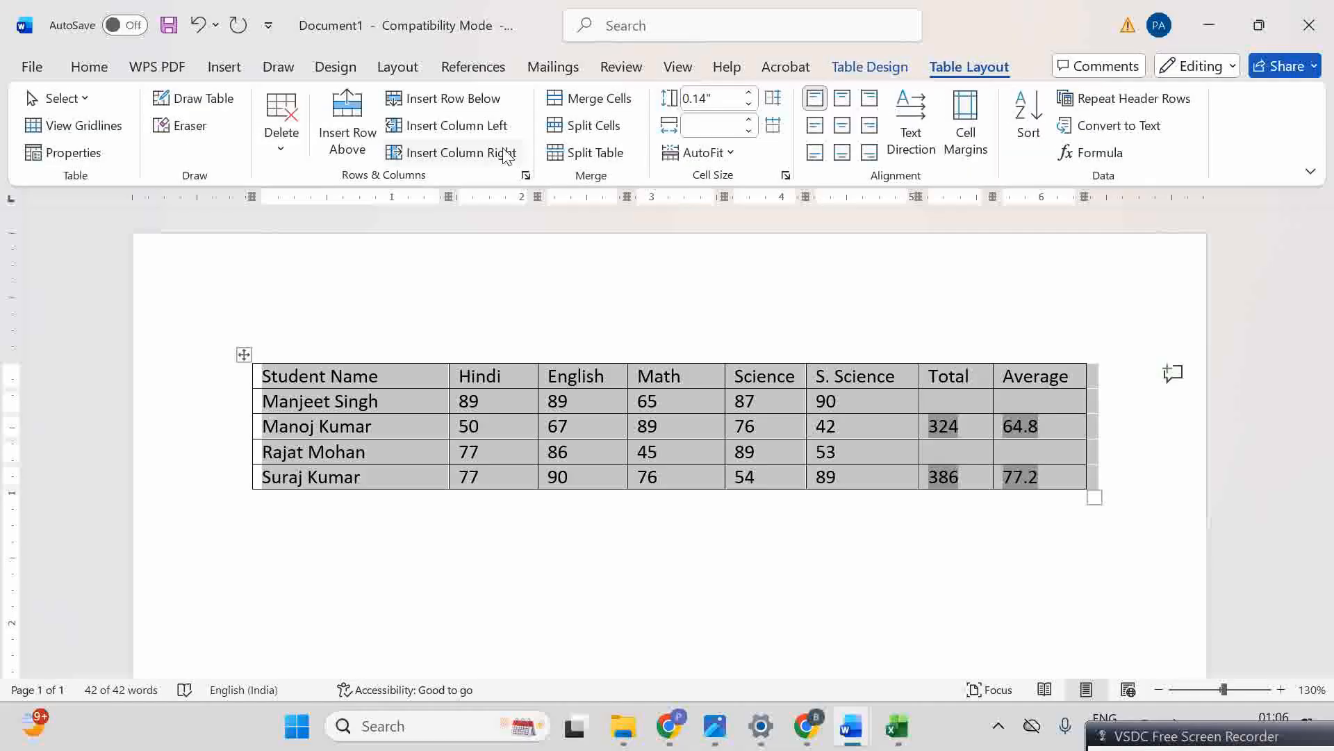
click(292, 142)
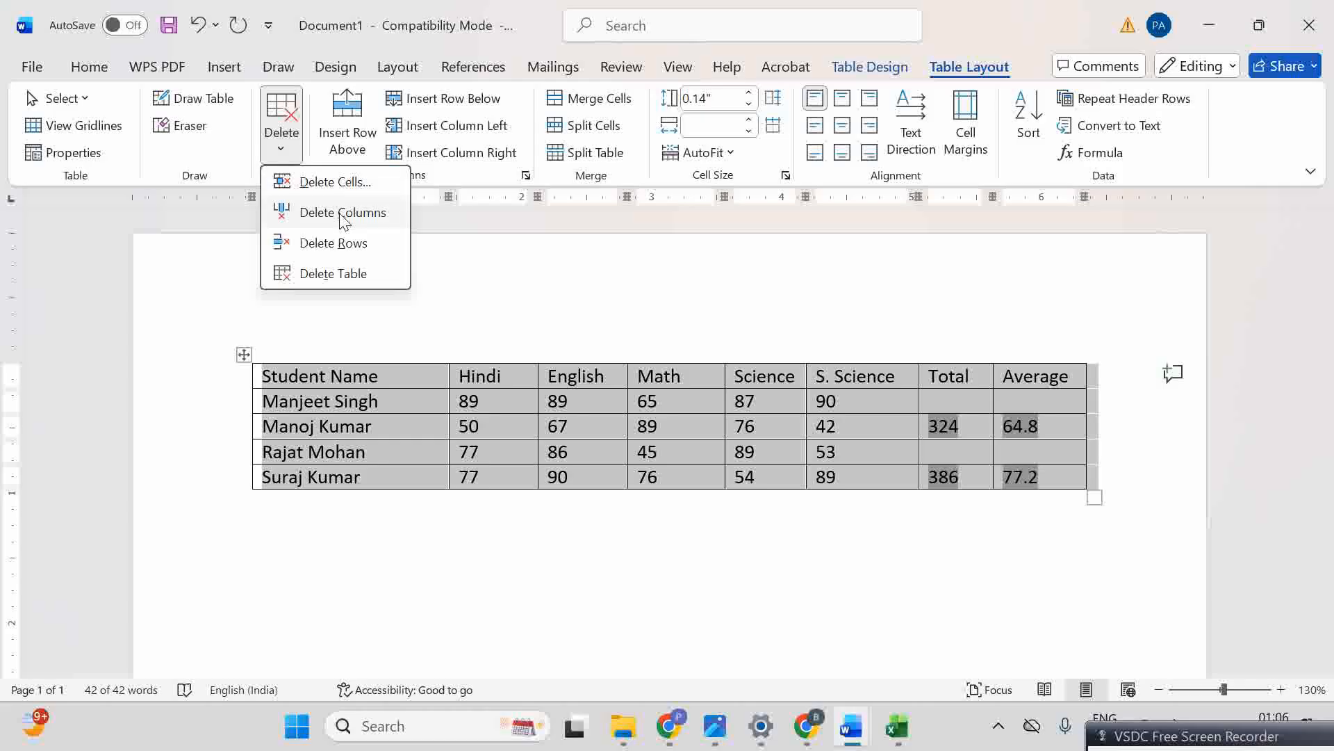
click(333, 274)
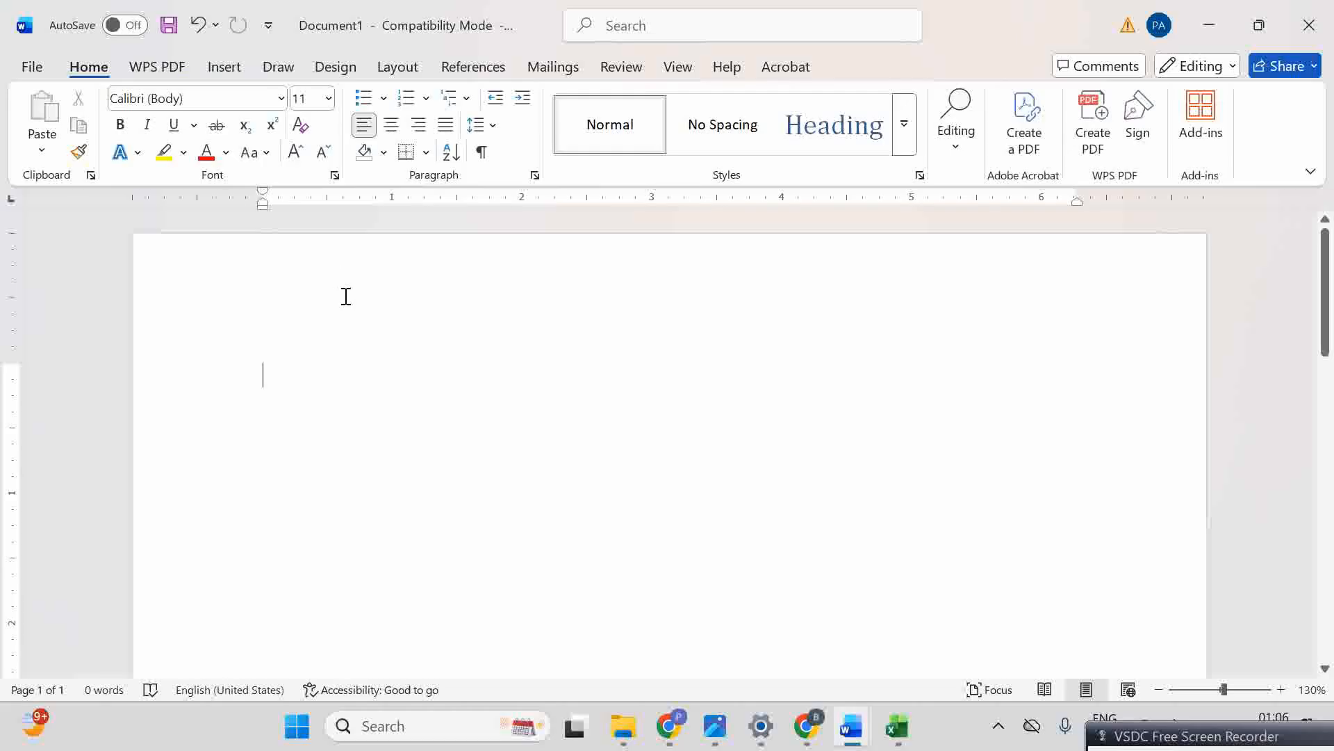